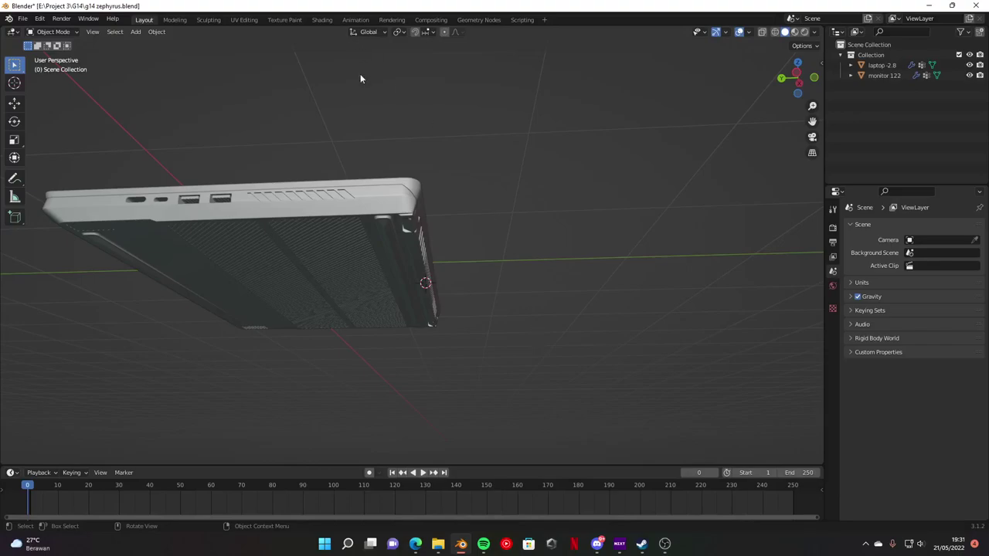
# Step: Select the monitor lid and cancel a trial move so the lid stays closed
pyautogui.moveTo(360, 78); pyautogui.dragTo(357, 264, button='middle')
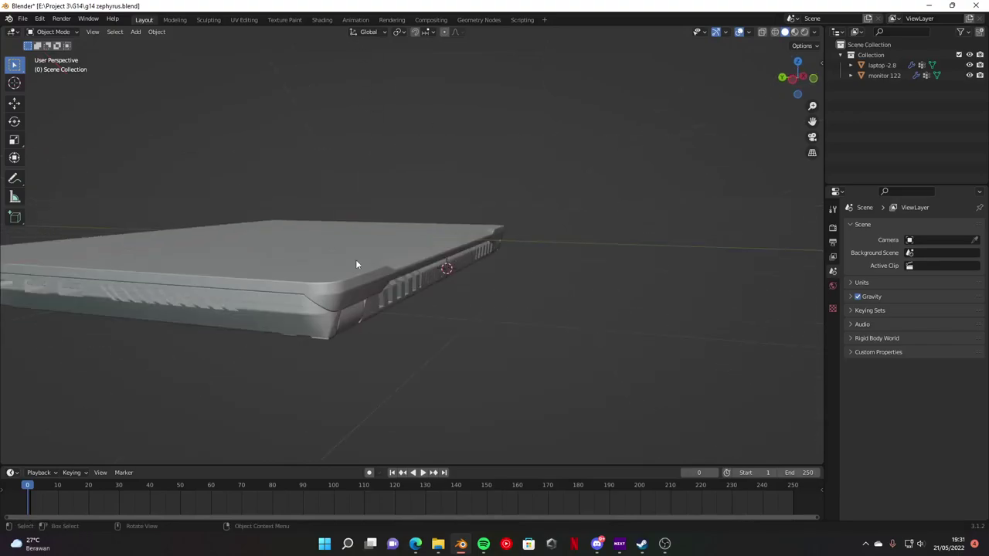
pyautogui.click(357, 264)
pyautogui.press('g')
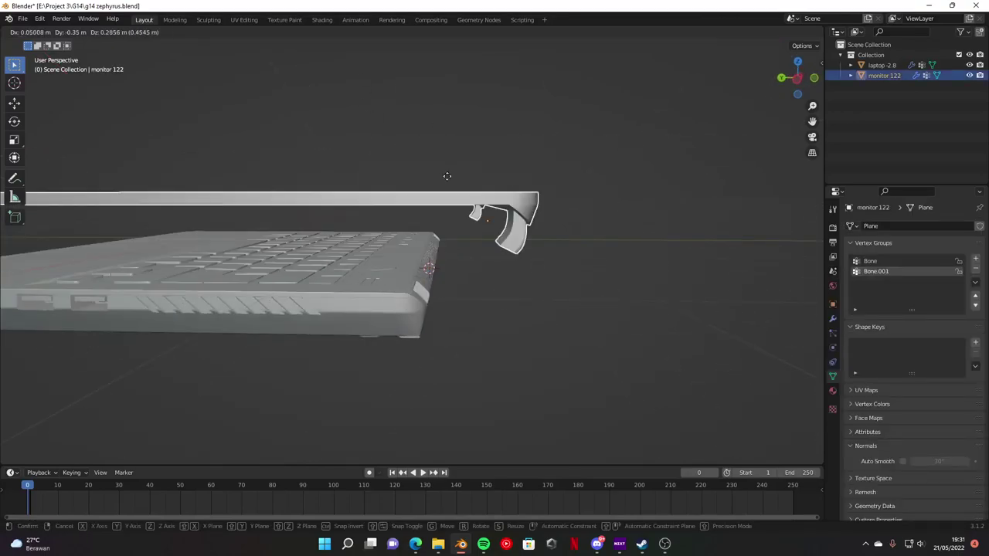
pyautogui.rightClick(501, 315)
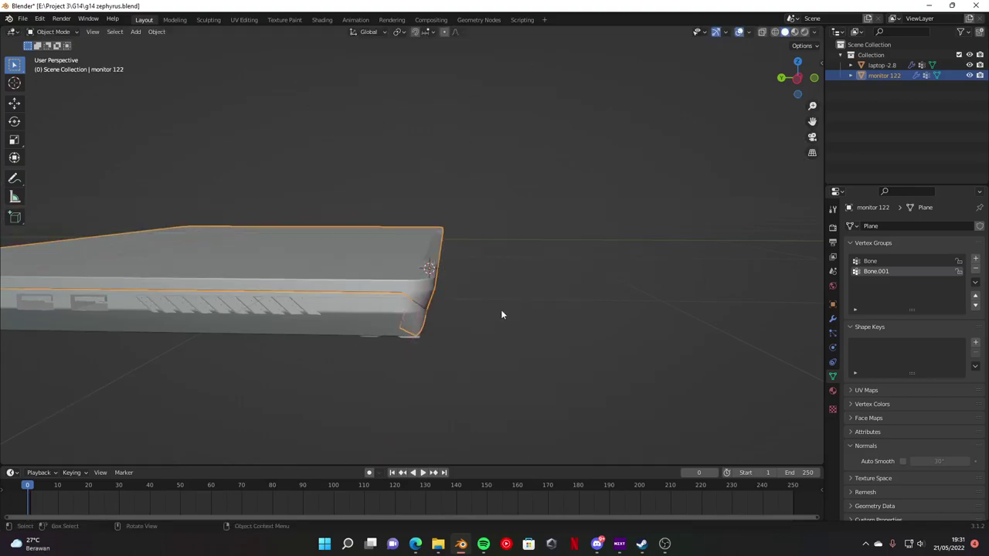
pyautogui.click(502, 313)
pyautogui.moveTo(515, 310)
pyautogui.mouseDown(button='middle')
pyautogui.moveTo(456, 283)
pyautogui.moveTo(391, 333)
pyautogui.mouseUp(button='middle')
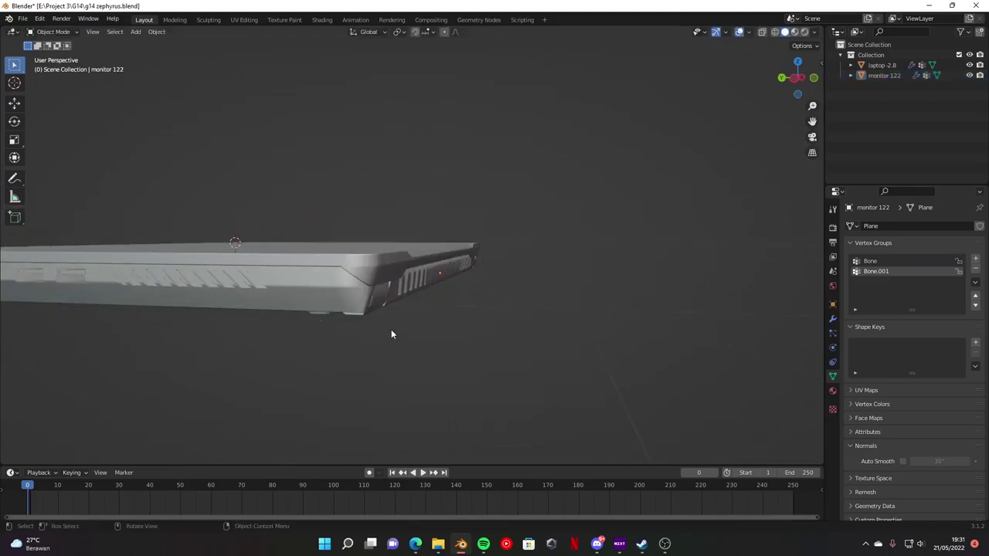
# Step: Snap the 3D cursor to the selection at the laptop's hinge edge
pyautogui.hotkey('shift', 's')
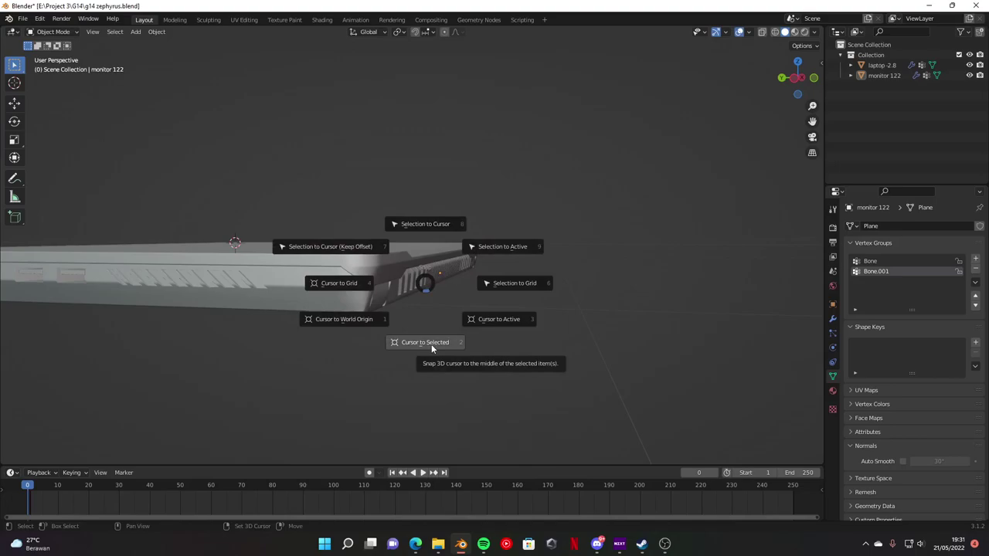
pyautogui.click(431, 344)
pyautogui.hotkey('shift', 's')
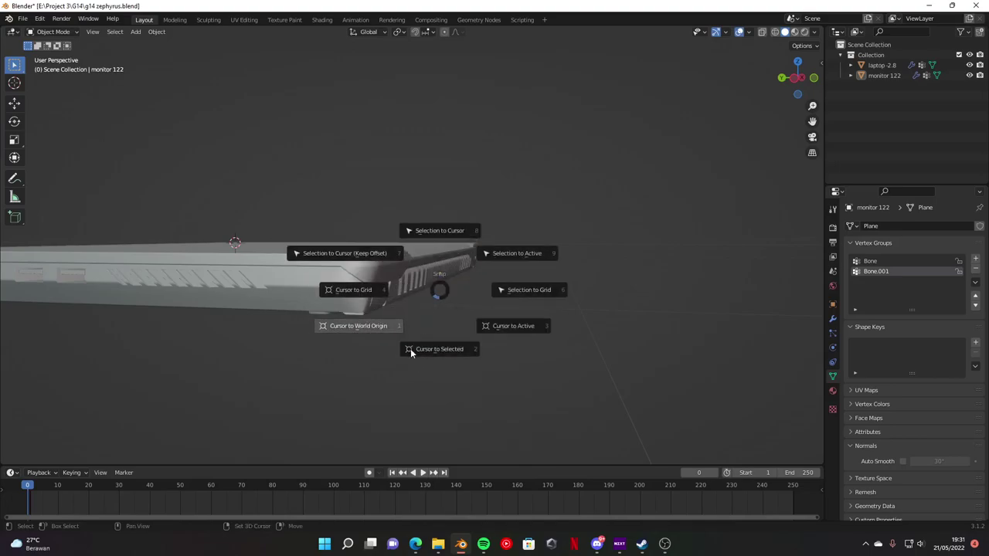
pyautogui.click(460, 364)
# Step: Select the laptop base from a side view and leave it in its original place
pyautogui.click(440, 280)
pyautogui.moveTo(494, 349)
pyautogui.keyDown('alt'); pyautogui.mouseDown(button='middle')
pyautogui.moveTo(398, 284)
pyautogui.moveTo(273, 312)
pyautogui.mouseUp(button='middle'); pyautogui.keyUp('alt')
pyautogui.click(518, 331)
pyautogui.click(408, 284)
pyautogui.press('g')
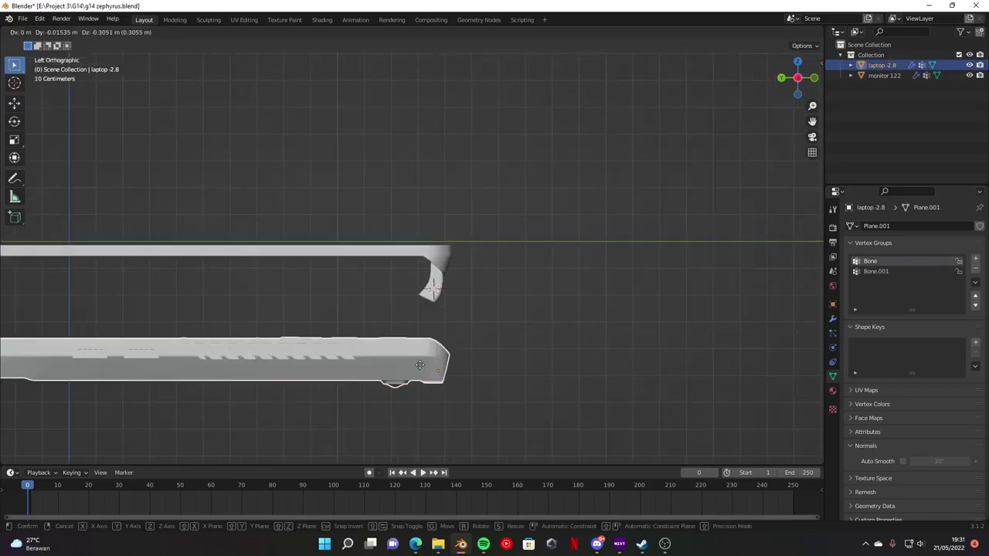
pyautogui.click(399, 288)
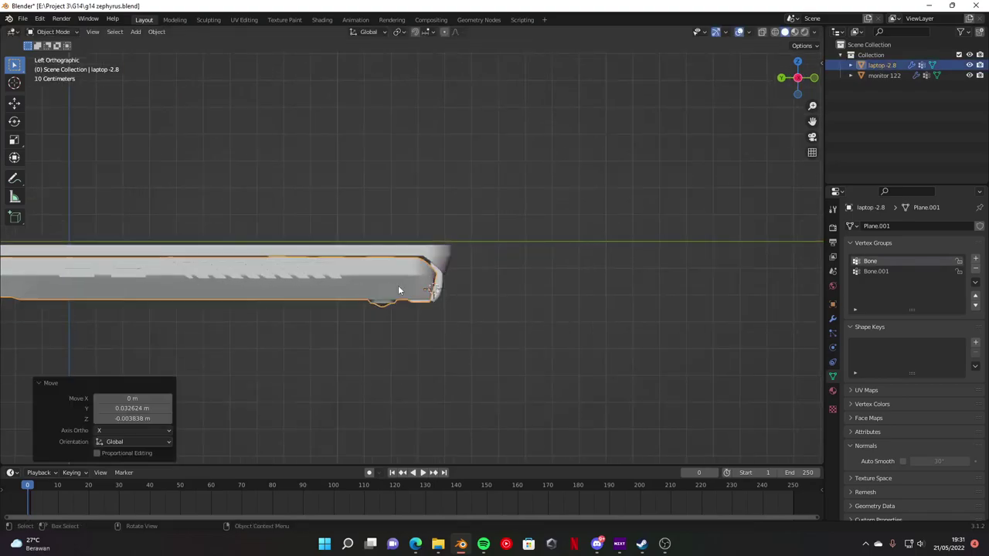
# Step: Reselect the monitor lid and return to the side view, ready to add an armature
pyautogui.click(422, 252)
pyautogui.scroll(-2, 430, 255)
pyautogui.moveTo(430, 258); pyautogui.dragTo(469, 264, button='middle')
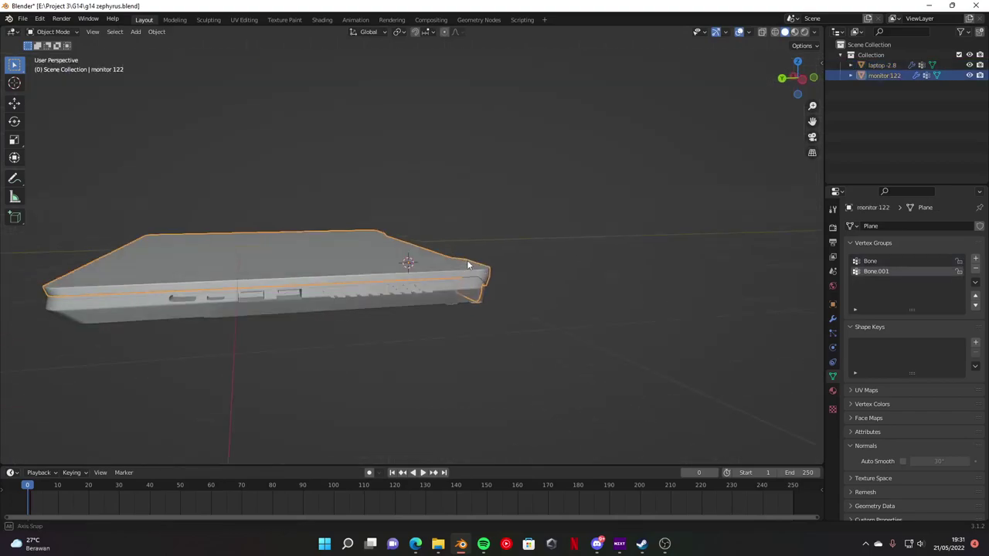
pyautogui.keyDown('alt'); pyautogui.moveTo(528, 194); pyautogui.dragTo(271, 260, button='middle'); pyautogui.keyUp('alt')
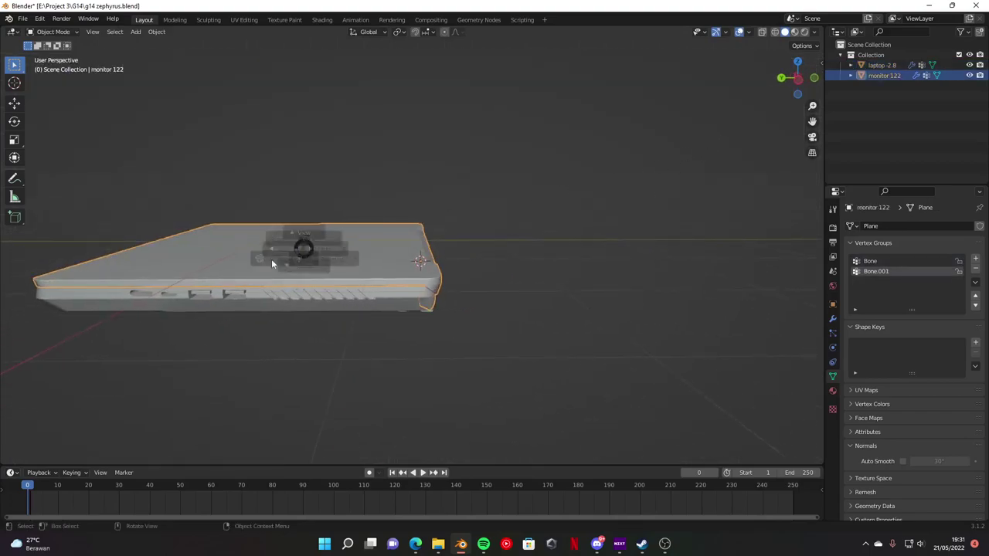
pyautogui.click(135, 31)
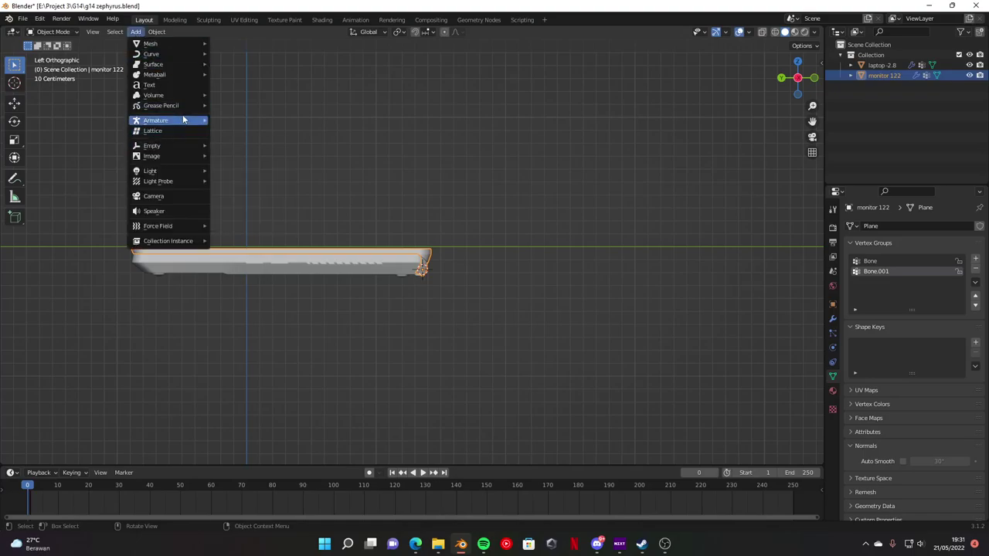
# Step: Add a single bone at the 3D cursor and rotate the armature to lie flat
pyautogui.moveTo(155, 121)
pyautogui.click(245, 121)
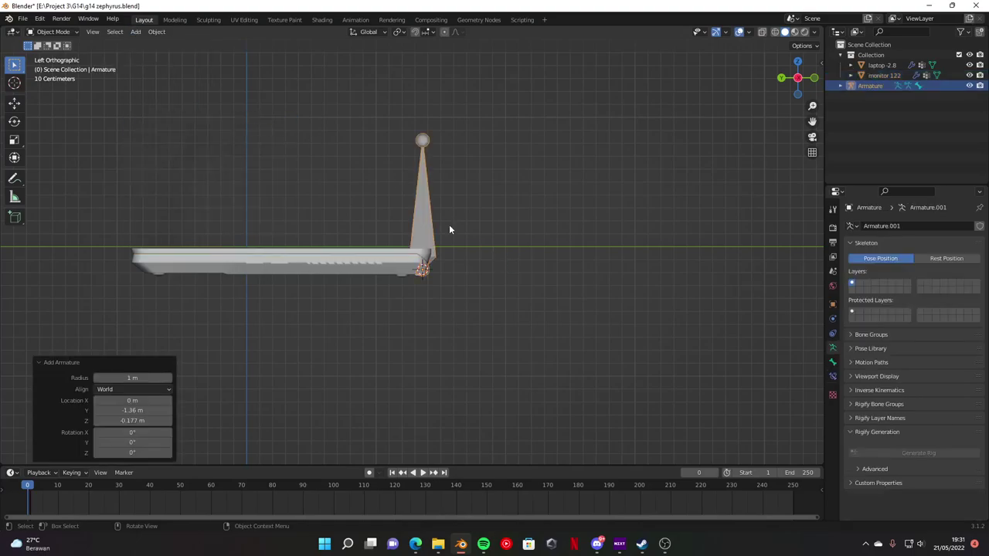
pyautogui.scroll(1, 448, 224)
pyautogui.press('Tab')
pyautogui.press('r')
pyautogui.press('Escape')
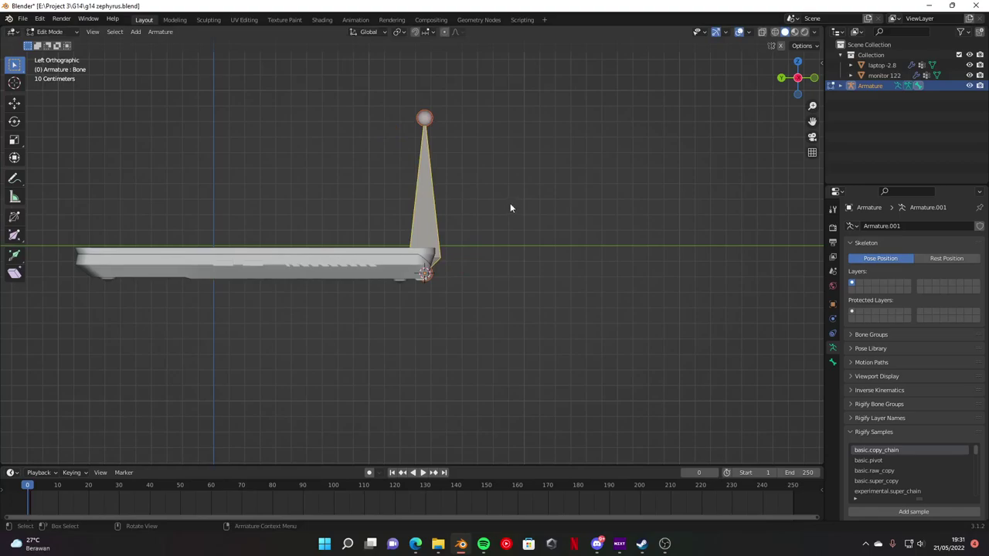
pyautogui.press('Tab')
pyautogui.press('r')
pyautogui.click(381, 234)
pyautogui.click(112, 419)
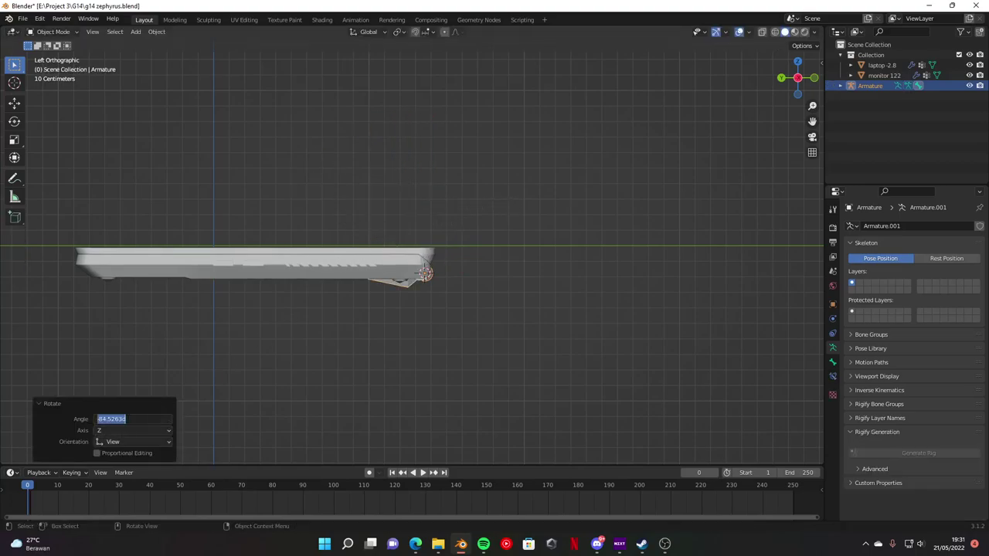
pyautogui.press('Return')
# Step: In Edit Mode with wireframe shading, move the bone along Y into the laptop base
pyautogui.press('Tab')
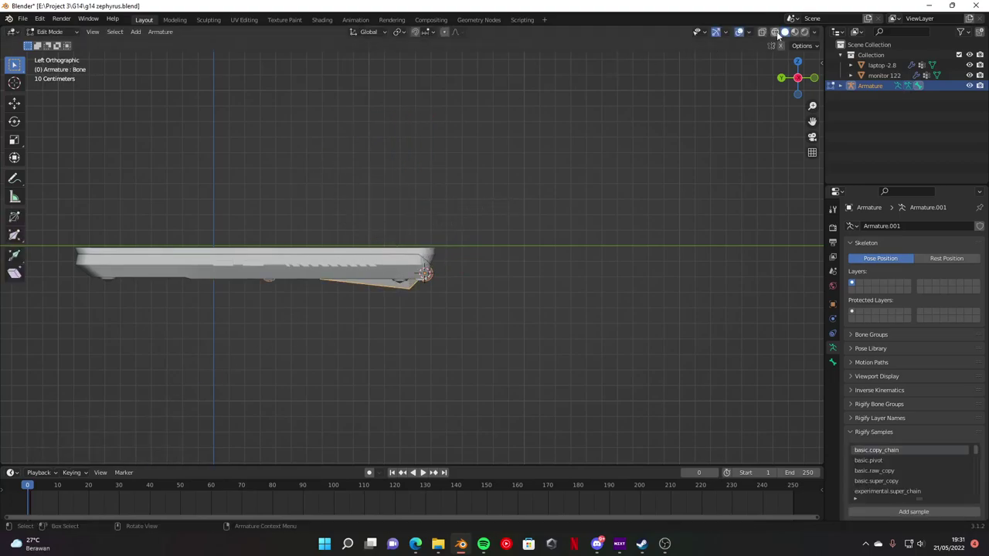
pyautogui.click(775, 33)
pyautogui.press('g')
pyautogui.press('y')
pyautogui.click(305, 282)
pyautogui.press('g')
pyautogui.press('y')
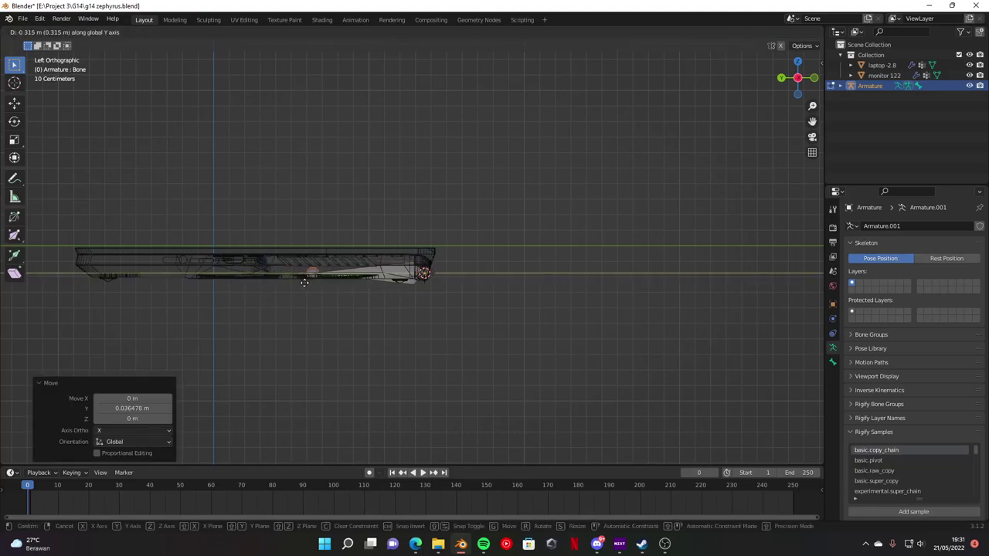
pyautogui.rightClick(418, 282)
# Step: Extrude a second bone, Bone.001, along Y from the tip and return to Object Mode
pyautogui.press('e')
pyautogui.press('y')
pyautogui.click(278, 281)
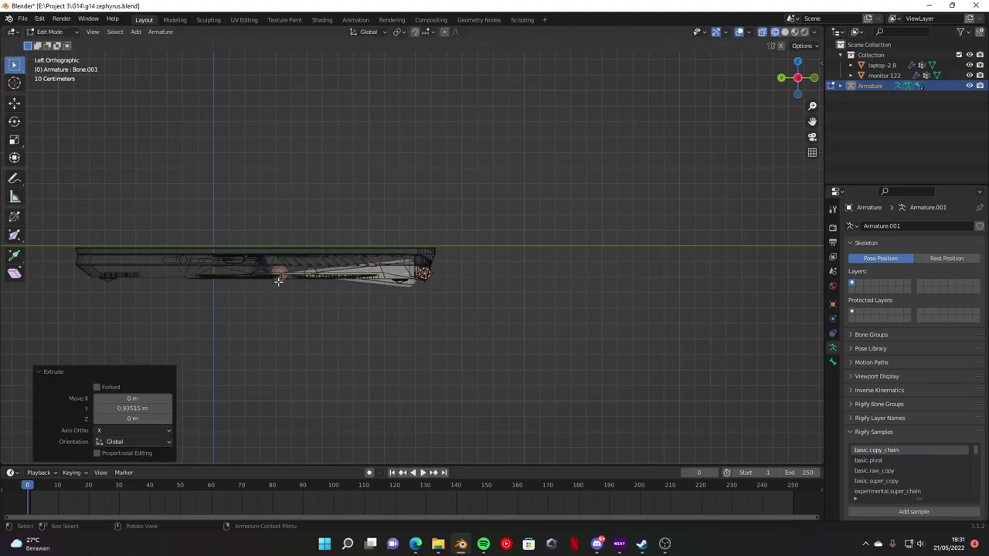
pyautogui.press('Tab')
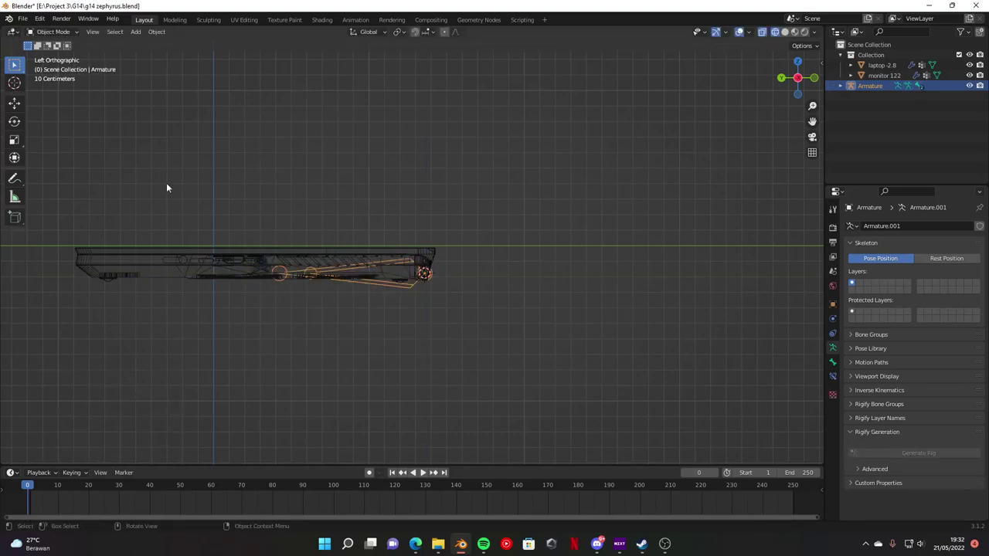
# Step: Parent the laptop base and monitor lid to the armature with Armature Deform With Empty Groups
pyautogui.keyDown('shift'); pyautogui.click(258, 258); pyautogui.keyUp('shift')
pyautogui.keyDown('shift'); pyautogui.click(417, 276); pyautogui.keyUp('shift')
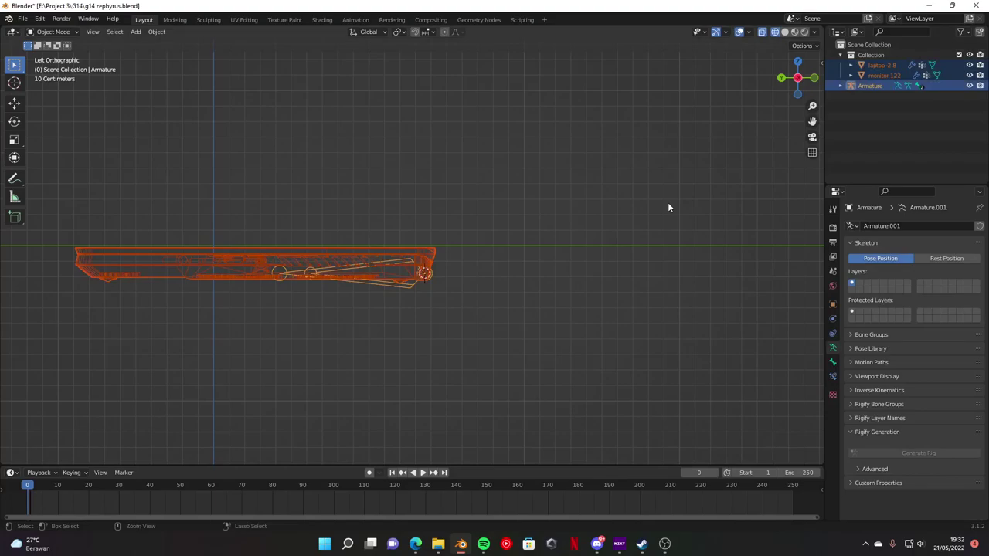
pyautogui.hotkey('ctrl', 'p')
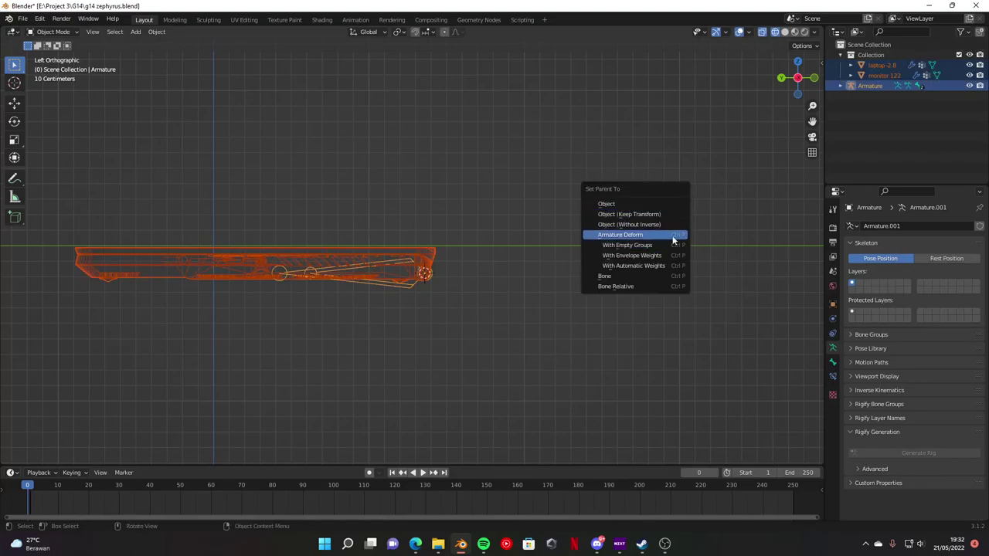
pyautogui.click(618, 247)
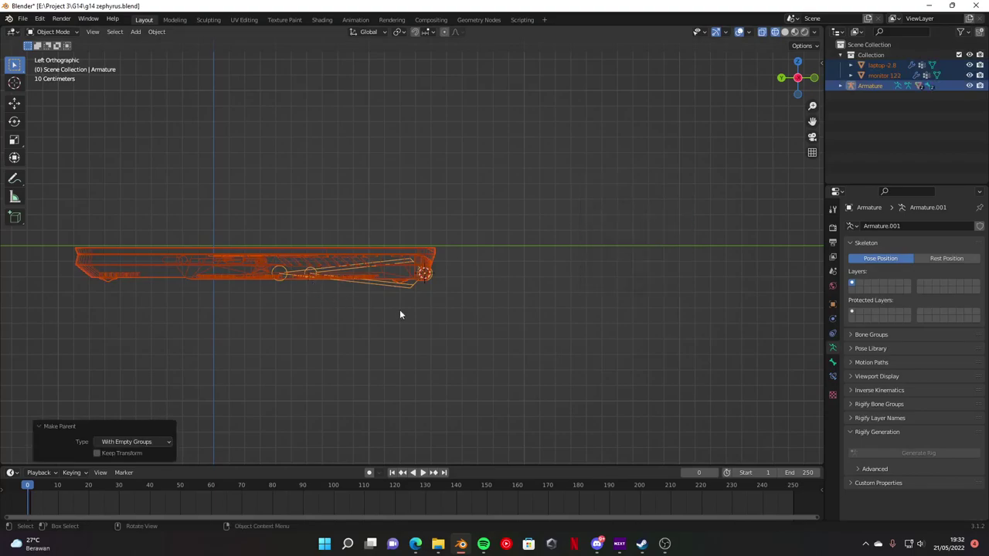
pyautogui.scroll(3, 380, 307)
pyautogui.click(389, 313)
# Step: Assign all of the monitor 122 lid's vertices to the Bone.001 vertex group
pyautogui.press('Tab')
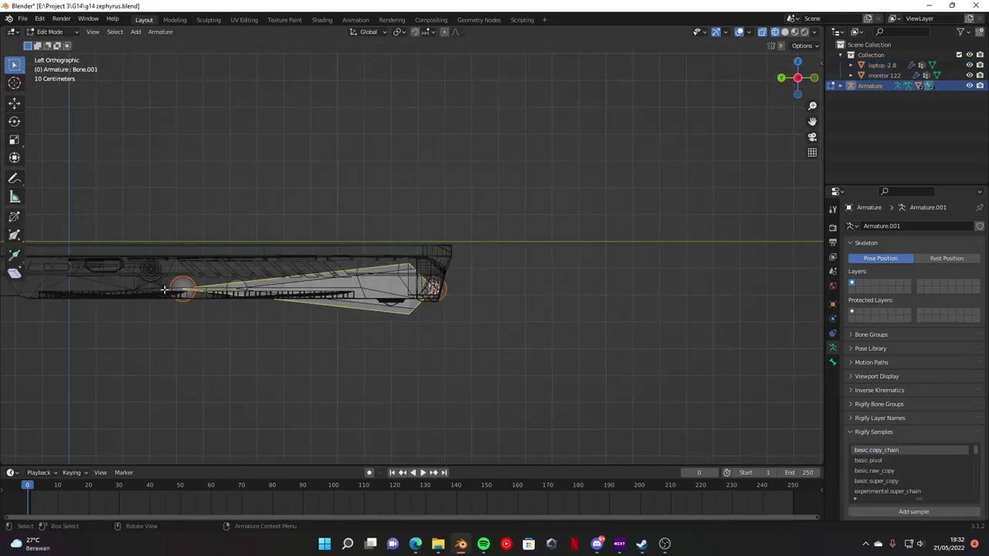
pyautogui.press('Tab')
pyautogui.click(189, 253)
pyautogui.press('Tab')
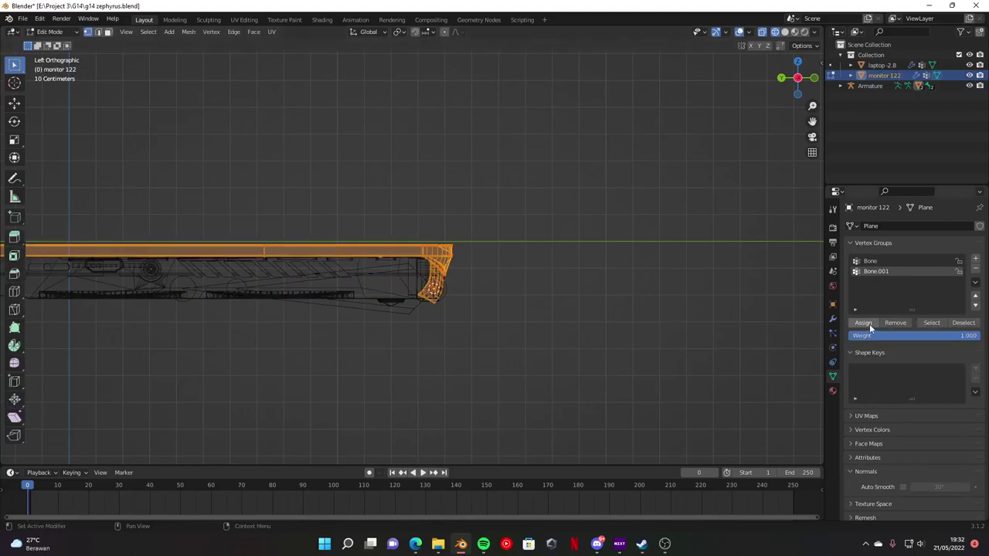
pyautogui.press('Tab')
pyautogui.click(158, 300)
# Step: Assign all of the laptop -2.8 base's vertices to the Bone vertex group
pyautogui.press('Tab')
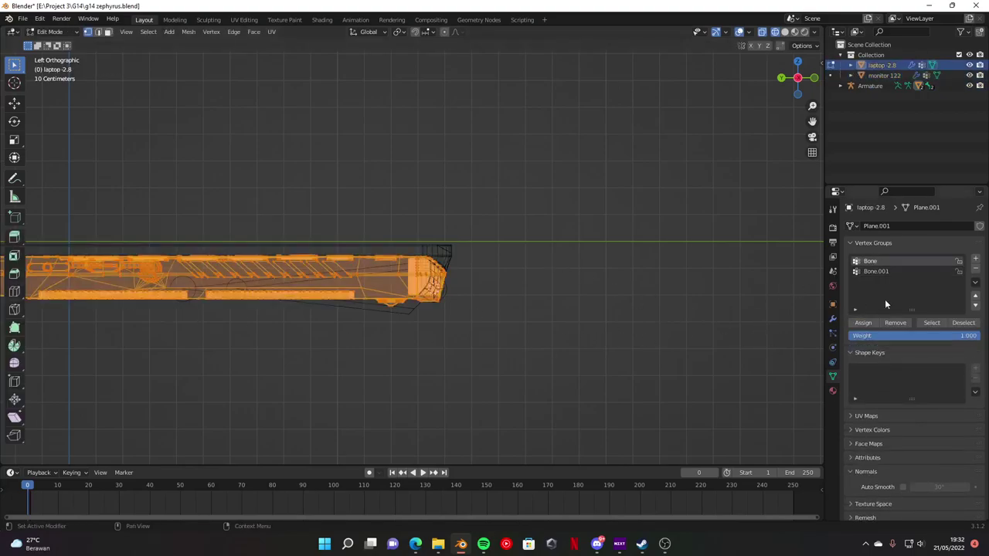
pyautogui.click(852, 244)
pyautogui.click(863, 323)
pyautogui.press('Tab')
# Step: Select the armature and switch it to Pose Mode
pyautogui.click(399, 311)
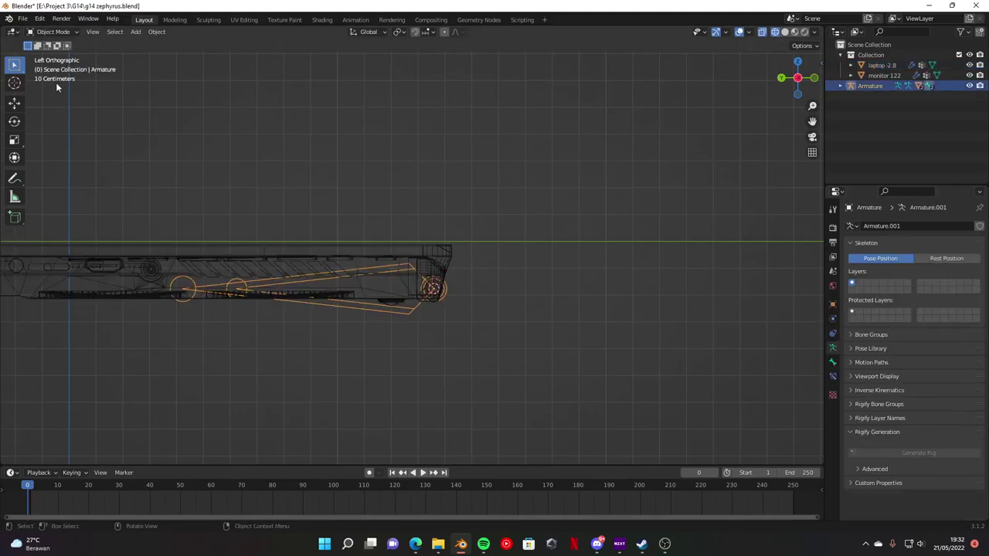
pyautogui.click(67, 34)
pyautogui.click(54, 66)
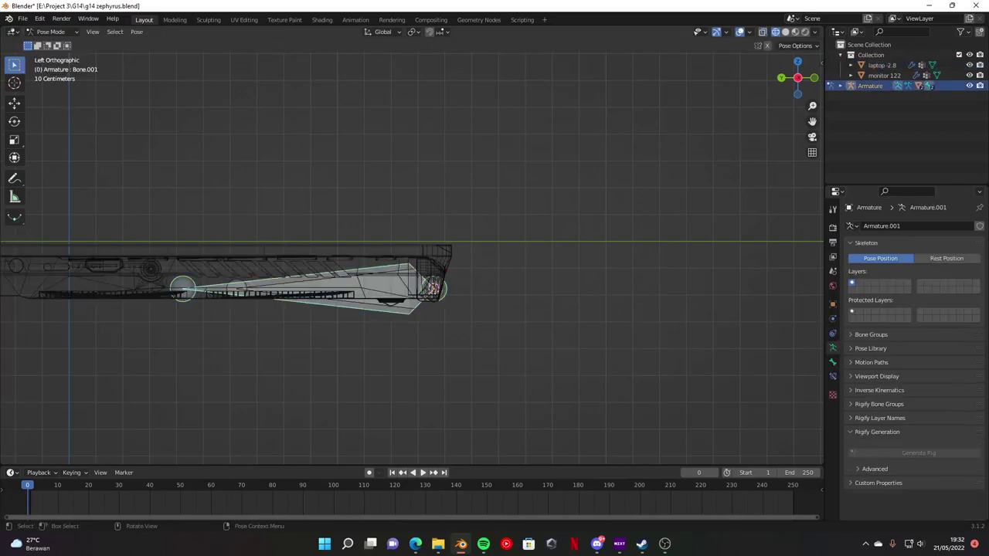
# Step: Test-rotate the lid bone about the X axis, then restore the closed lid pose
pyautogui.press('r')
pyautogui.click(693, 152)
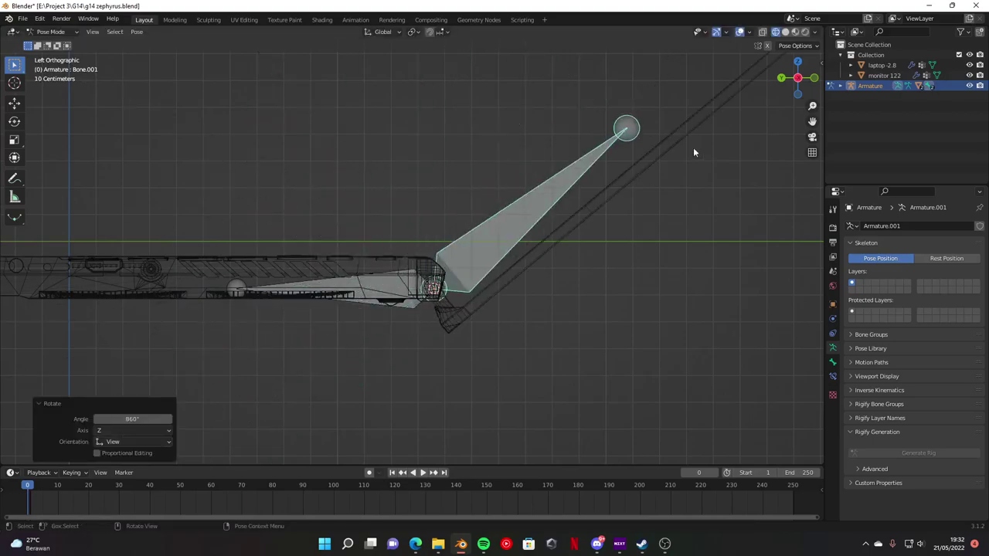
pyautogui.hotkey('ctrl', 'z')
pyautogui.hotkey('alt', 'z')
pyautogui.moveTo(474, 247); pyautogui.dragTo(532, 285, button='middle')
pyautogui.press('r')
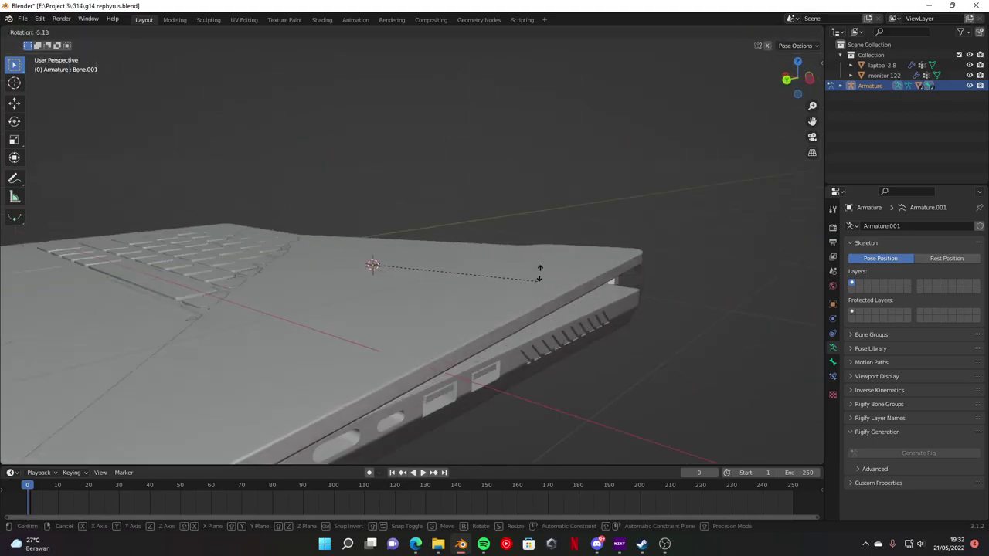
pyautogui.press('x')
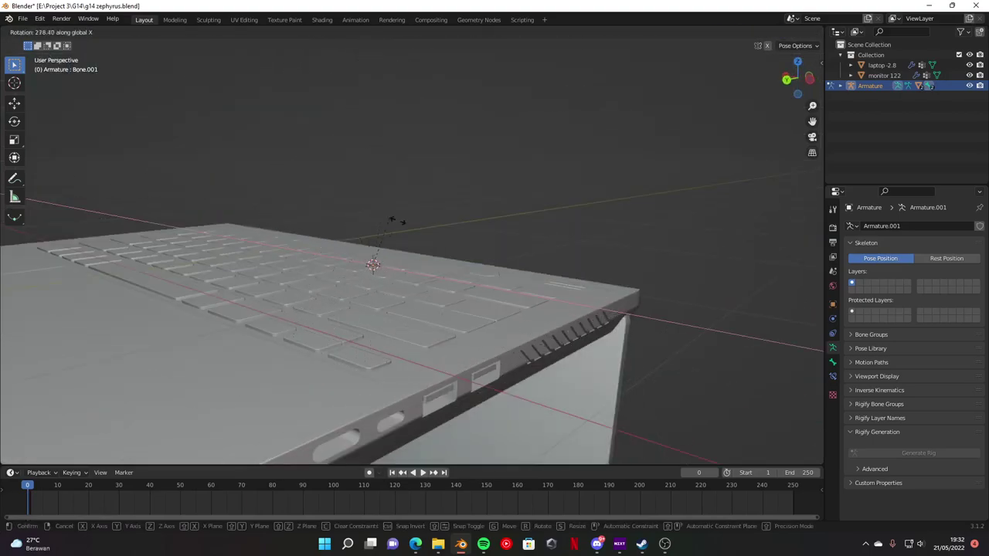
pyautogui.click(560, 322)
pyautogui.moveTo(560, 322); pyautogui.dragTo(264, 322, button='middle')
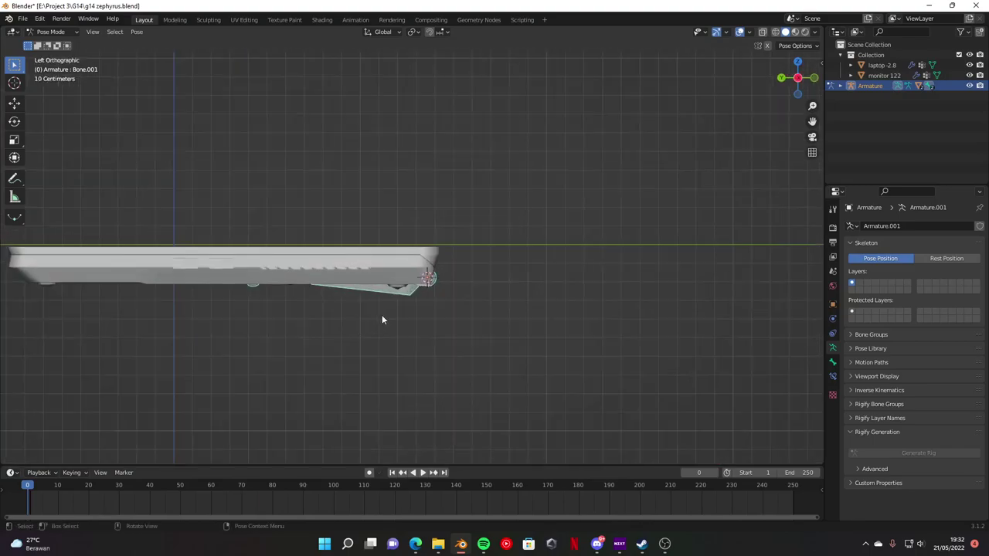
# Step: At frame 0, insert a rotation keyframe for the closed lid bone Bone.001
pyautogui.press('r')
pyautogui.click(340, 289)
pyautogui.hotkey('ctrl', 'z')
pyautogui.moveTo(27, 494)
pyautogui.mouseDown()
pyautogui.moveTo(214, 498)
pyautogui.moveTo(27, 494)
pyautogui.mouseUp()
pyautogui.press('i')
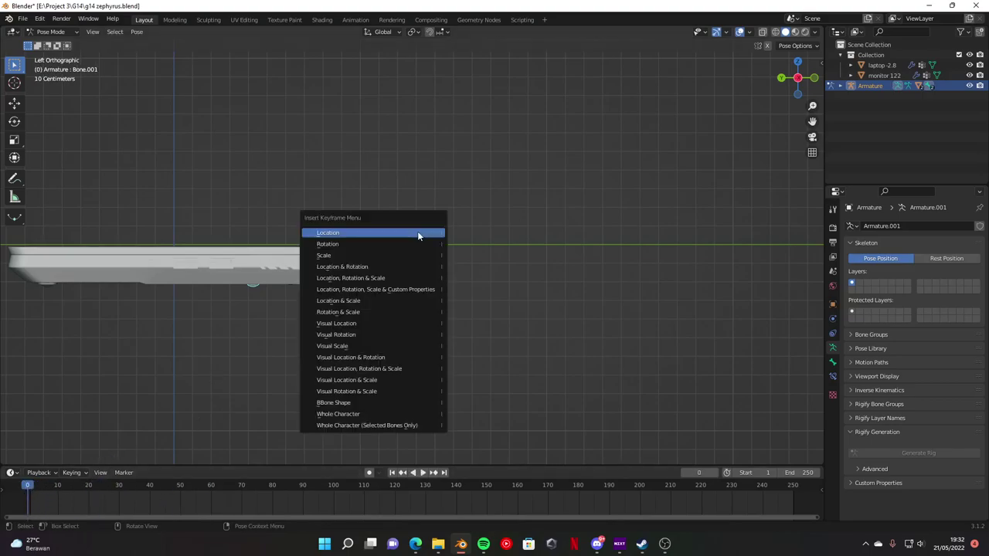
pyautogui.press('Tab')
pyautogui.press('Tab')
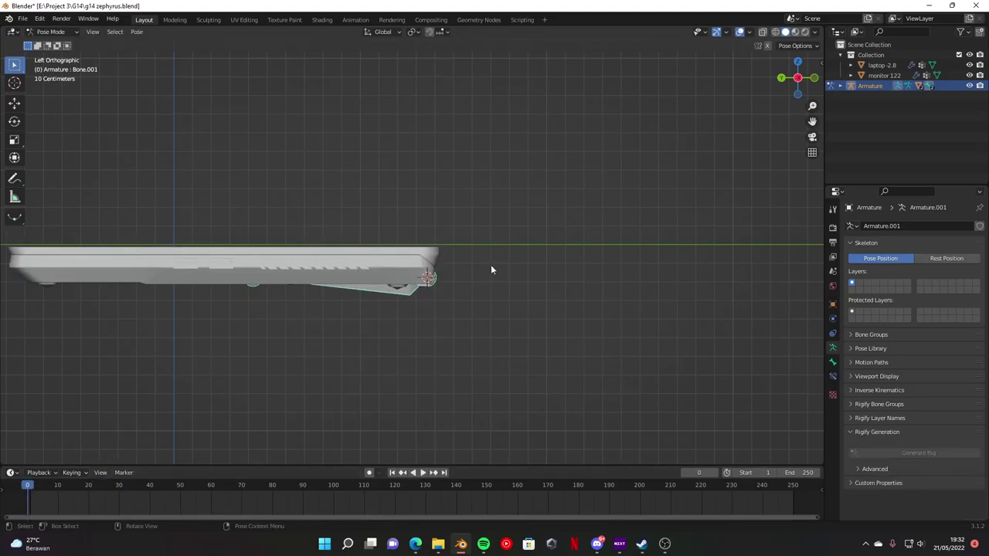
pyautogui.click(67, 35)
pyautogui.press('i')
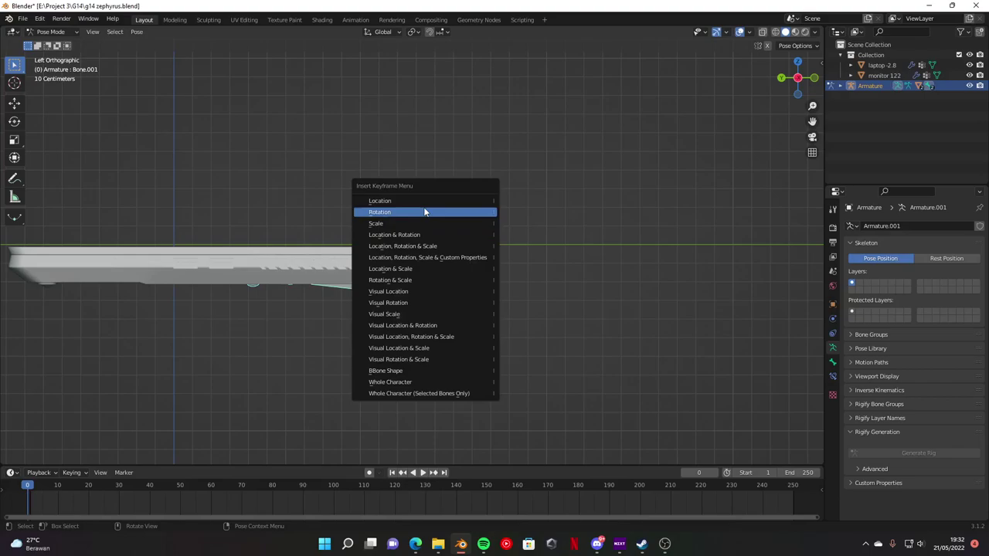
pyautogui.click(424, 211)
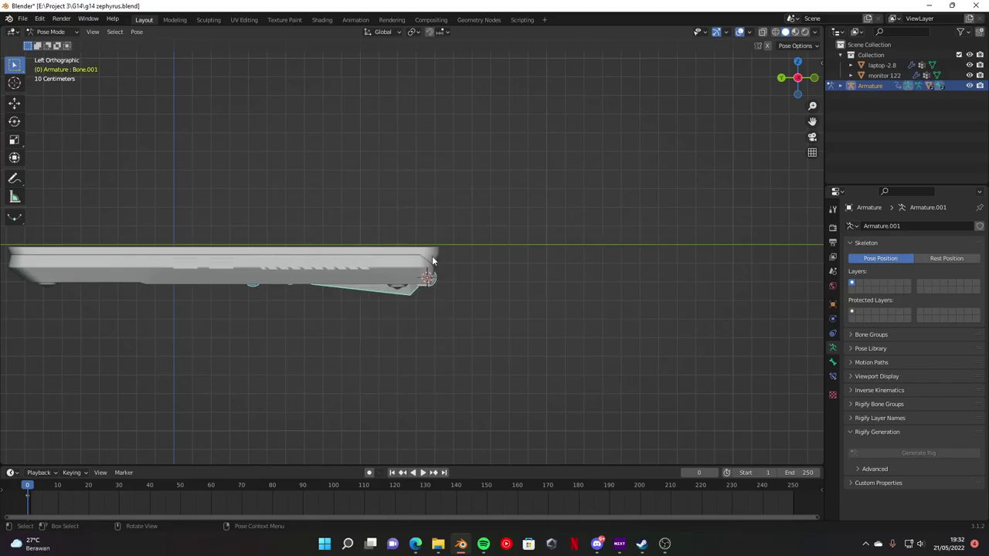
# Step: Switch to wireframe shading and reselect the lid bone, testing a swing open
pyautogui.click(774, 34)
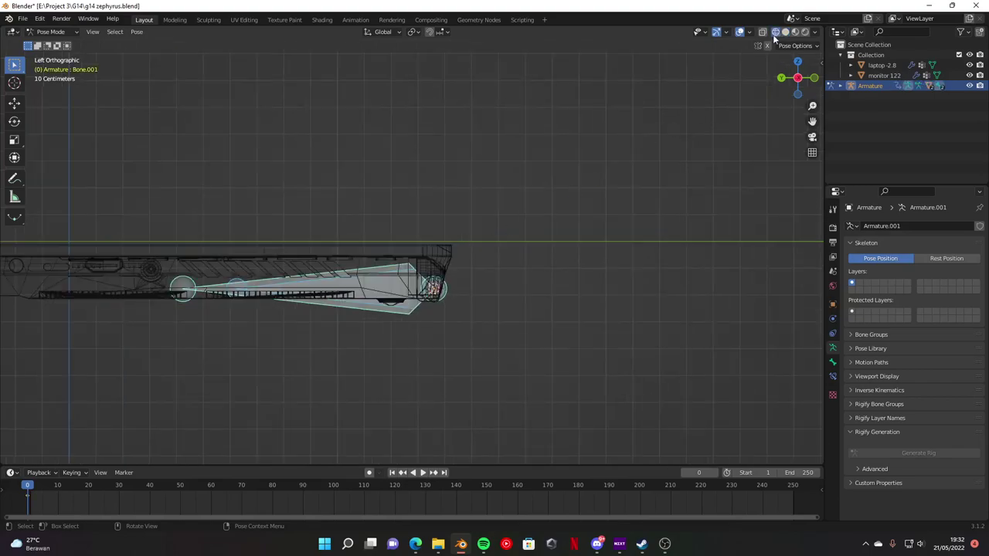
pyautogui.click(348, 310)
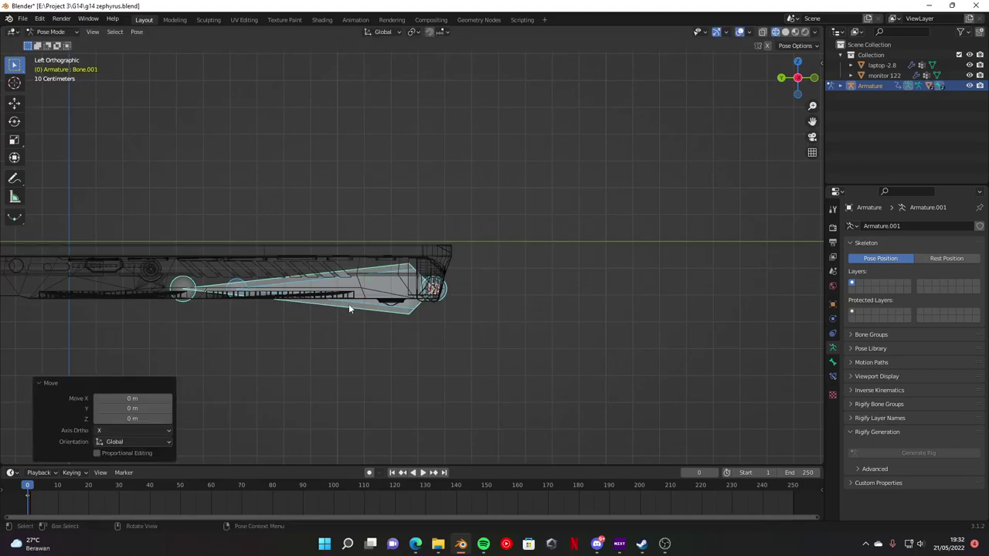
pyautogui.click(349, 303)
pyautogui.click(374, 304)
pyautogui.click(382, 308)
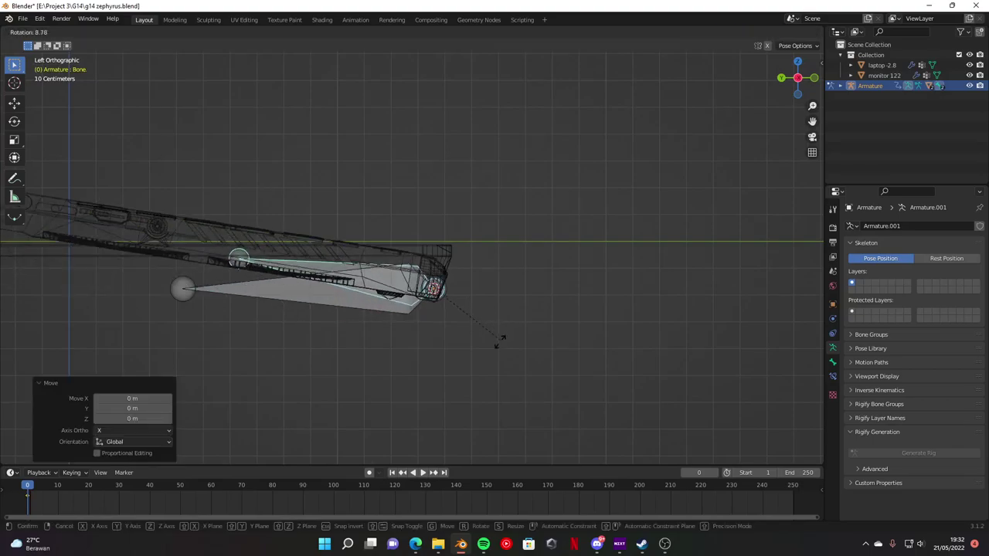
pyautogui.moveTo(383, 305); pyautogui.dragTo(344, 310)
pyautogui.click(343, 309)
# Step: At frame 30, rotate the lid bone open, reducing the angle from 132° to 122°
pyautogui.press('r')
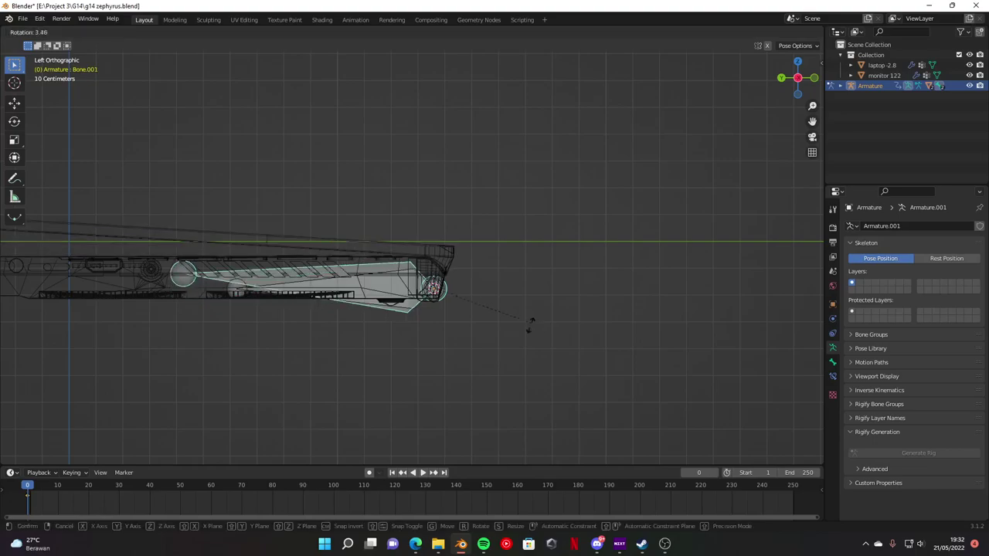
pyautogui.click(315, 375)
pyautogui.hotkey('ctrl', 'z')
pyautogui.press('space')
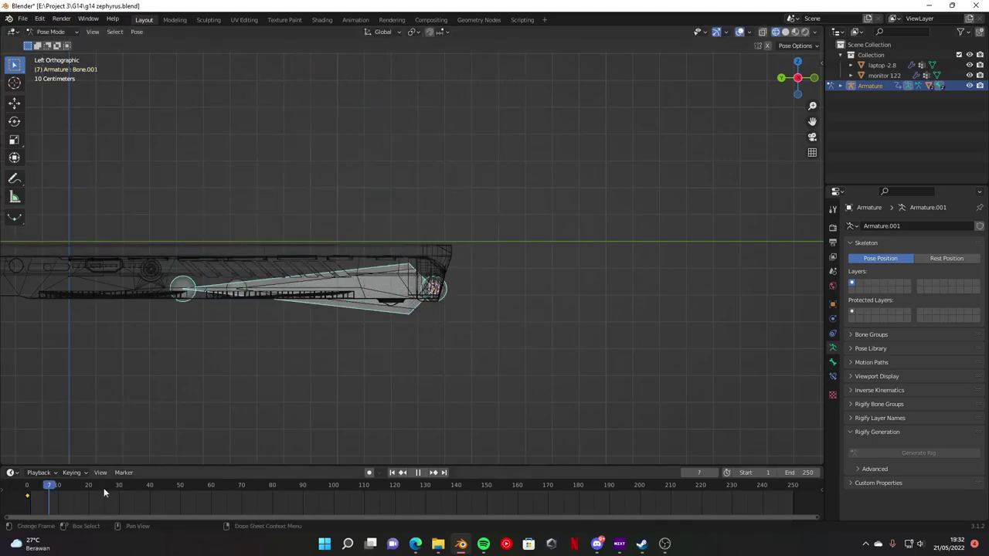
pyautogui.press('space')
pyautogui.write('r')
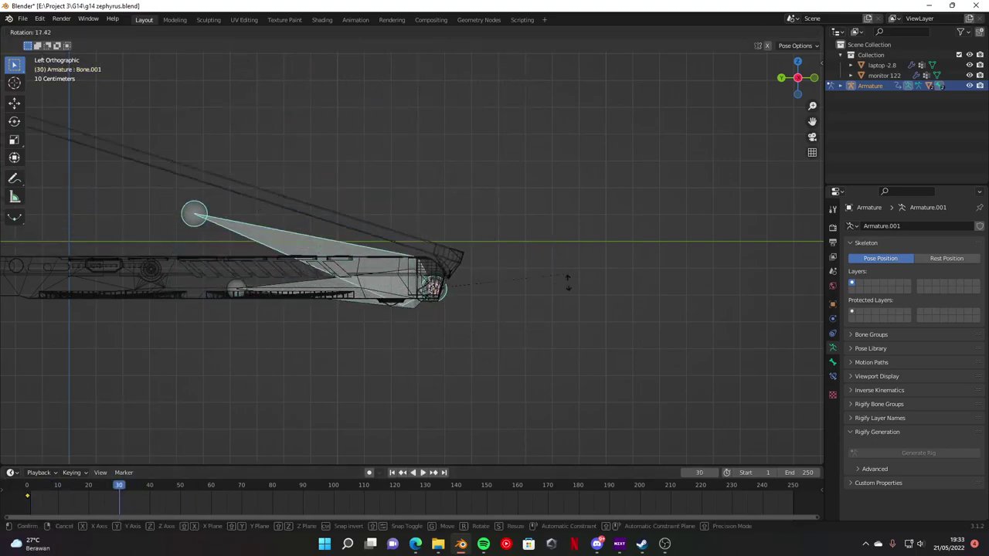
pyautogui.write('132')
pyautogui.press('Return')
pyautogui.write('122')
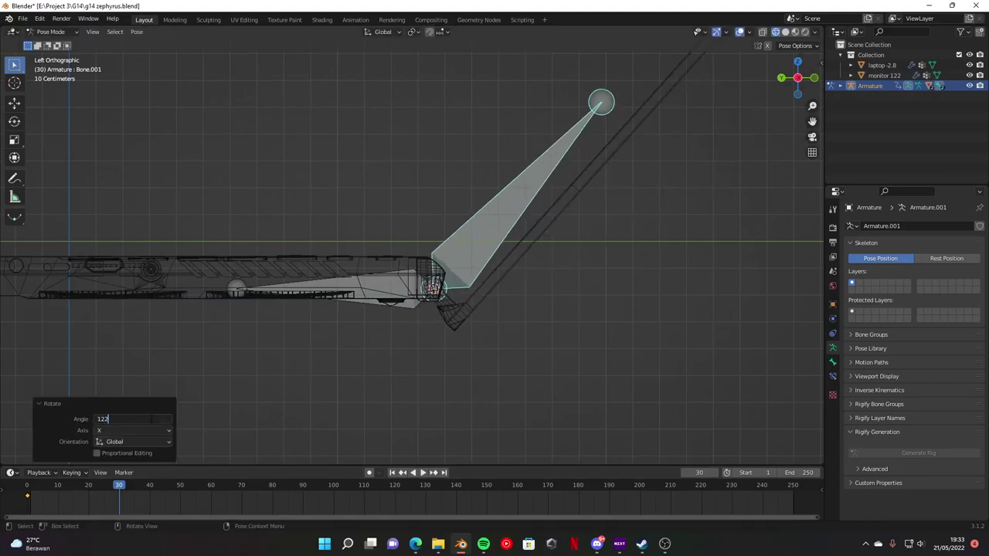
pyautogui.press('Return')
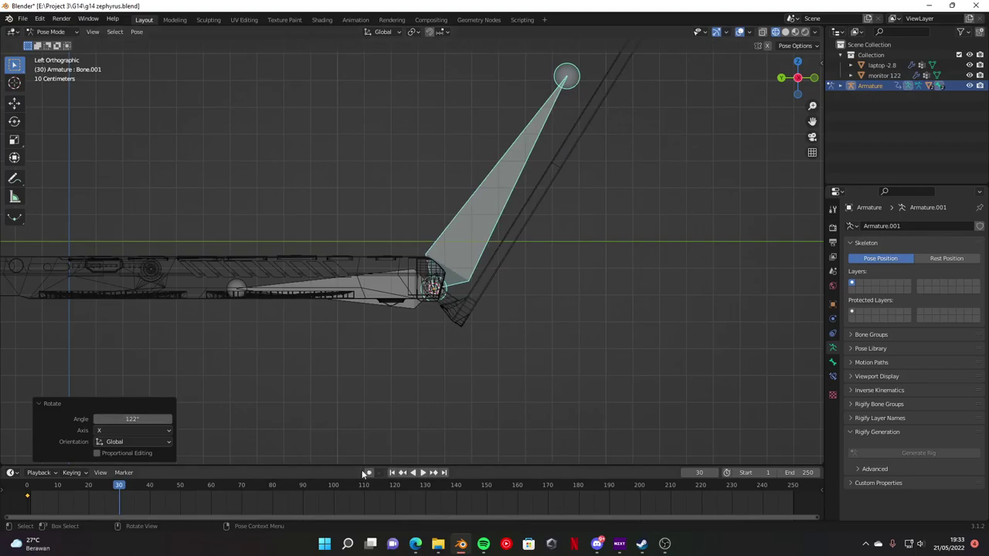
# Step: Turn on auto keying and play back the lid motion
pyautogui.press('g')
pyautogui.click(520, 346)
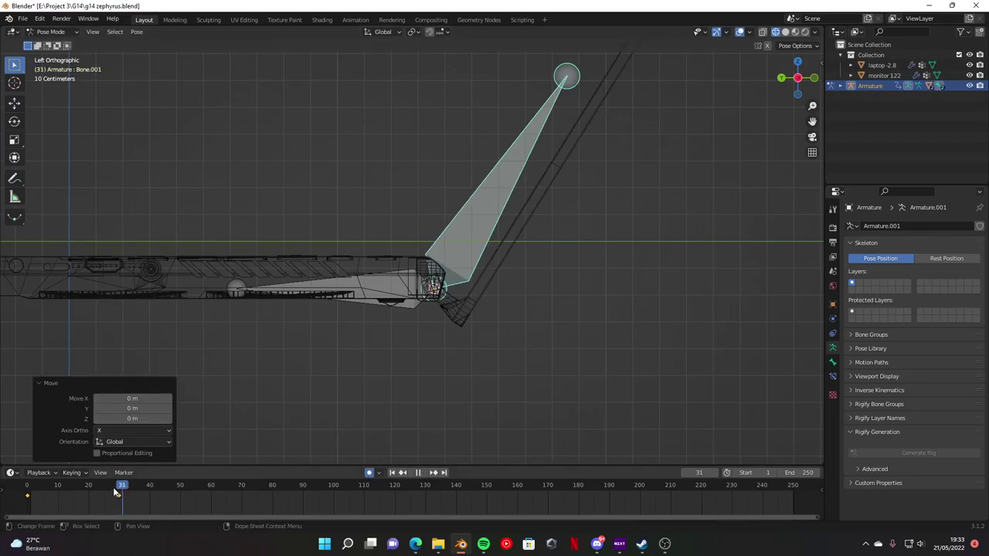
pyautogui.moveTo(112, 487)
pyautogui.mouseDown()
pyautogui.moveTo(31, 490)
pyautogui.moveTo(118, 490)
pyautogui.mouseUp()
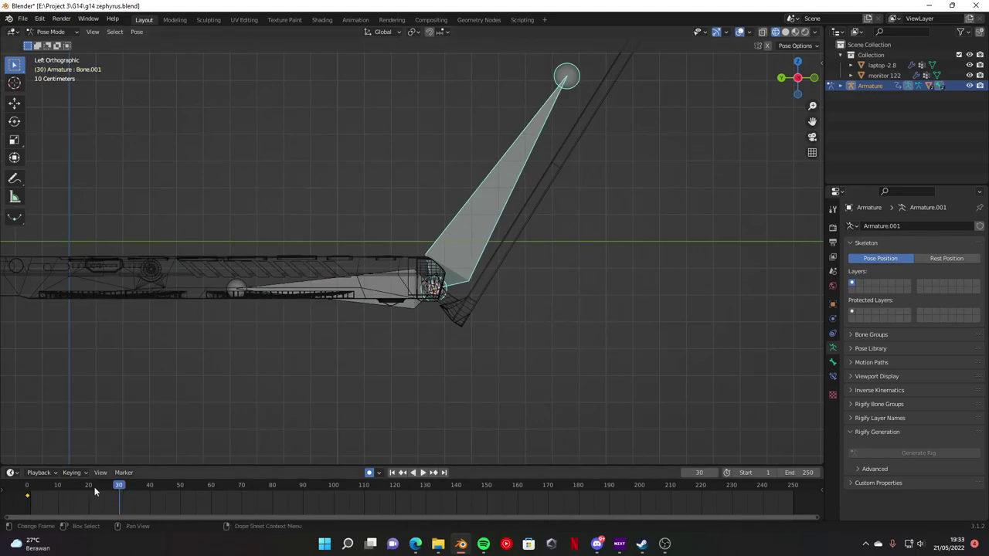
pyautogui.press('space')
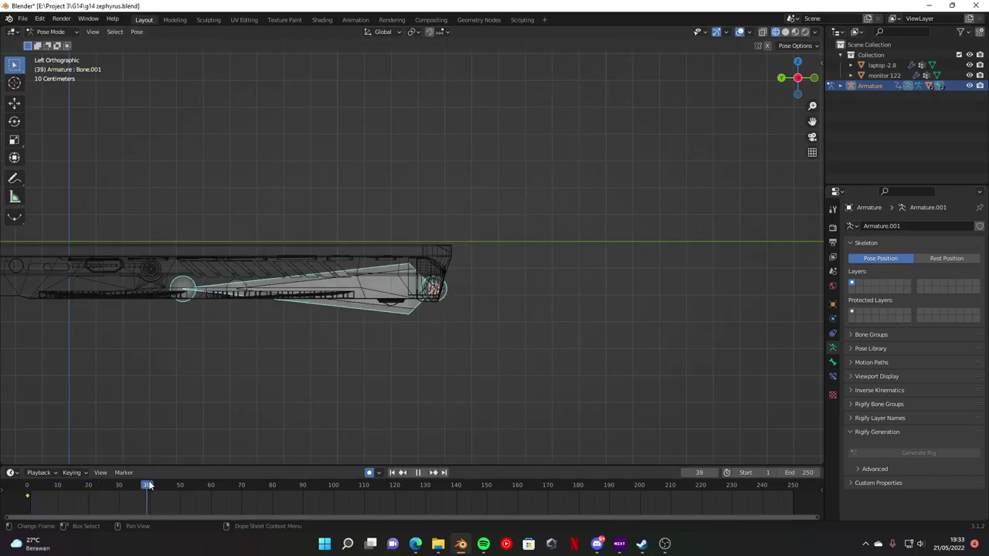
pyautogui.press('space')
# Step: Apply another lid bone rotation with an angle value of 0
pyautogui.press('r')
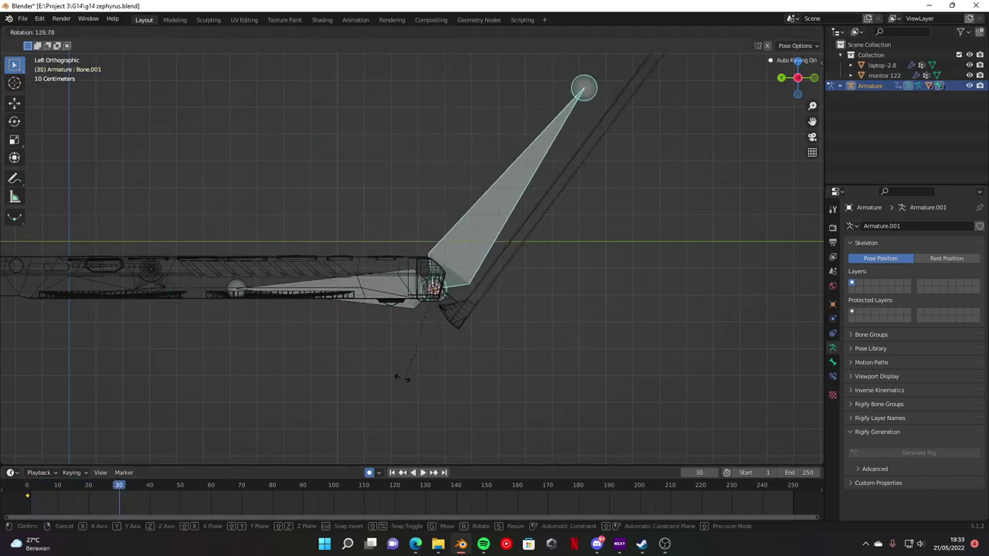
pyautogui.click(86, 447)
pyautogui.write('0')
pyautogui.press('Return')
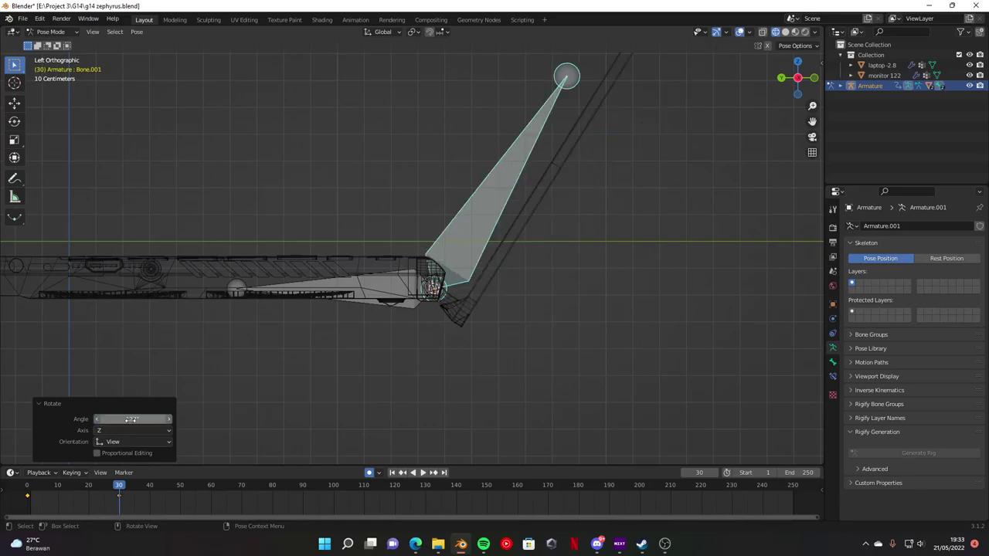
pyautogui.click(363, 284)
pyautogui.scroll(-2, 363, 284)
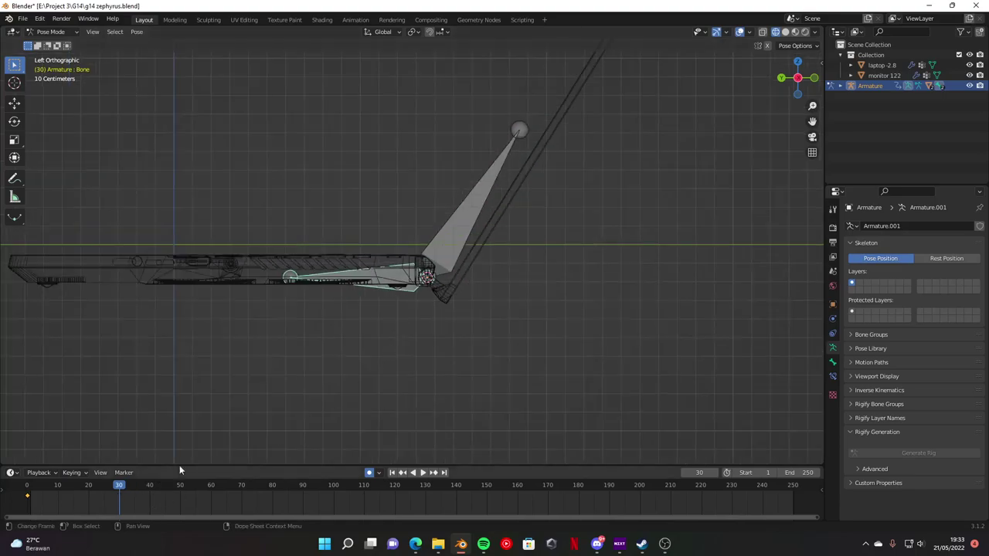
# Step: Play back from the start, then move from frame 0 to frame 30
pyautogui.click(33, 486)
pyautogui.press('space')
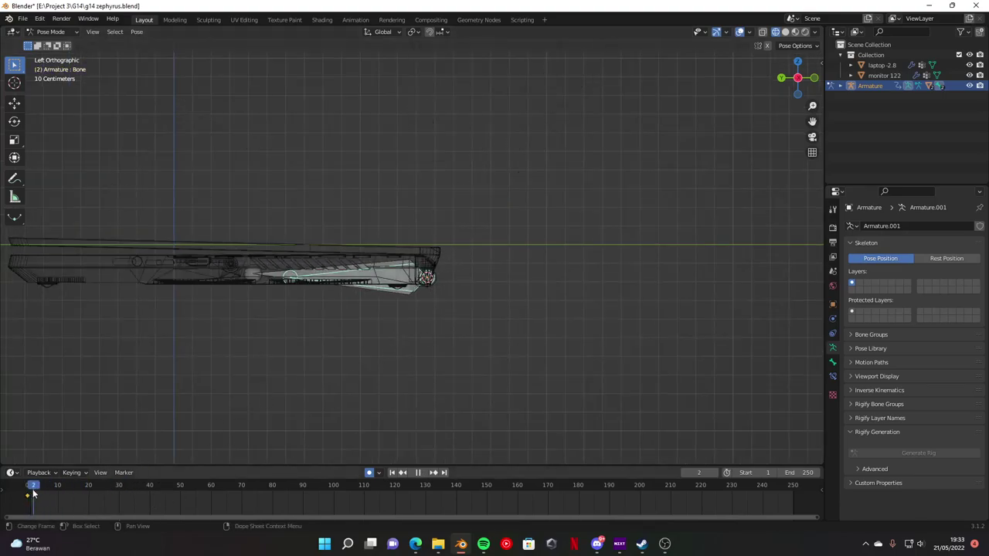
pyautogui.press('space')
pyautogui.press('g')
pyautogui.click(445, 315)
pyautogui.click(28, 486)
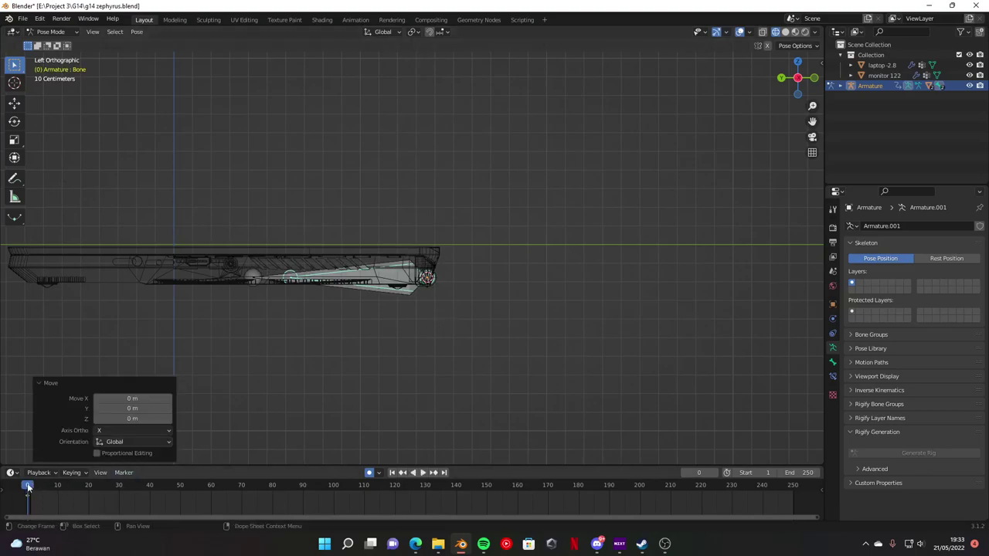
pyautogui.moveTo(27, 487); pyautogui.dragTo(119, 487)
# Step: Tweak the lid bone rotation by -2.8° at frame 30, then check frame 0 shows it closed
pyautogui.press('r')
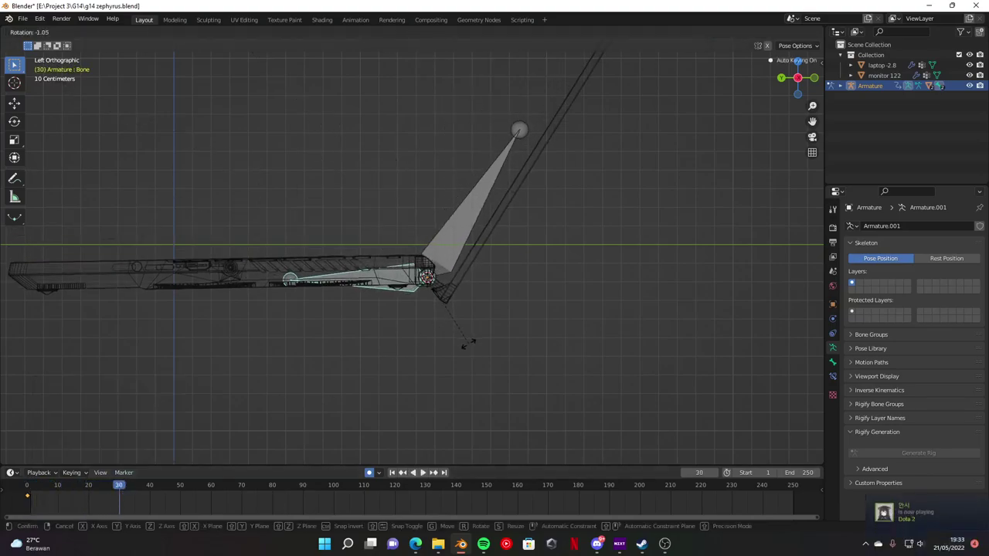
pyautogui.click(450, 358)
pyautogui.click(147, 418)
pyautogui.write('-2.8')
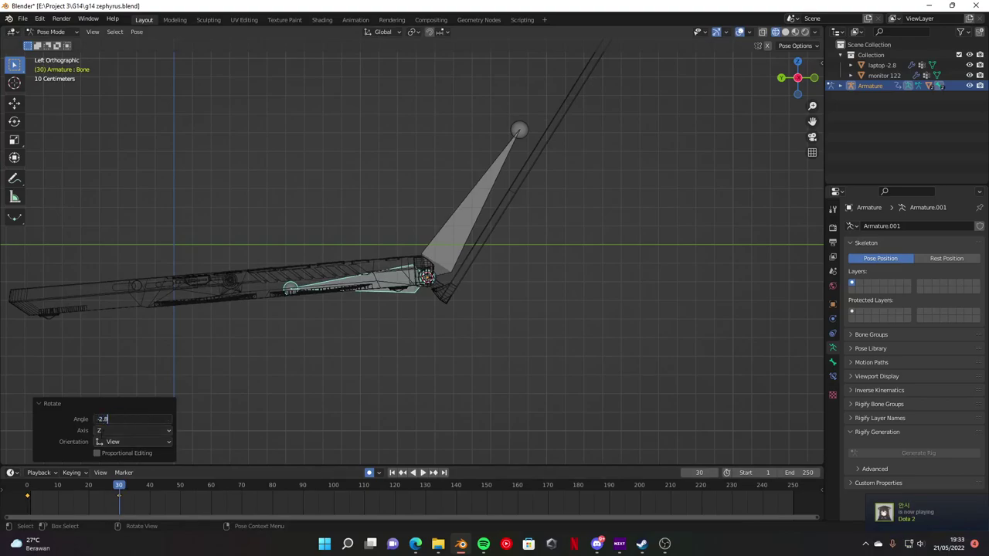
pyautogui.press('Return')
pyautogui.scroll(-3, 524, 190)
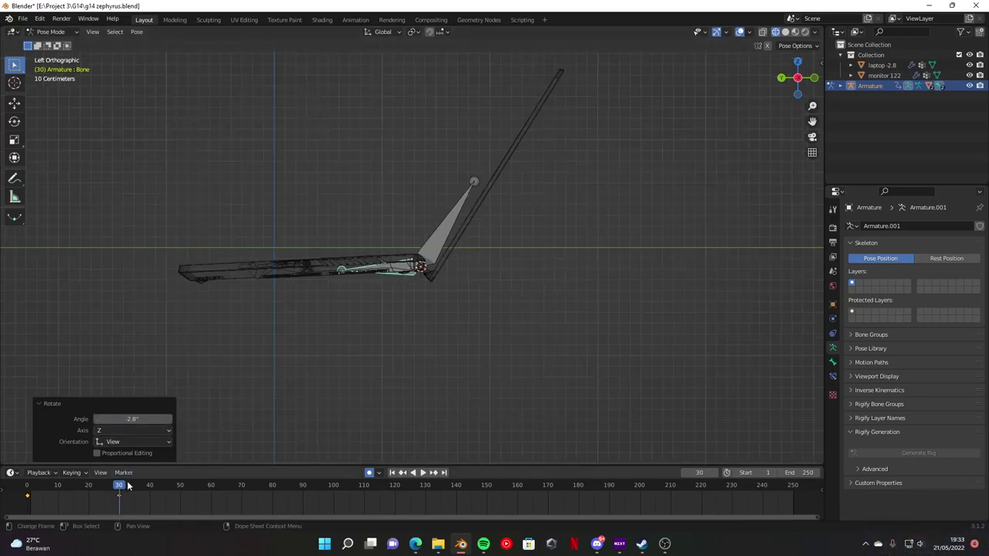
pyautogui.moveTo(124, 491)
pyautogui.mouseDown()
pyautogui.moveTo(16, 496)
pyautogui.moveTo(27, 497)
pyautogui.mouseUp()
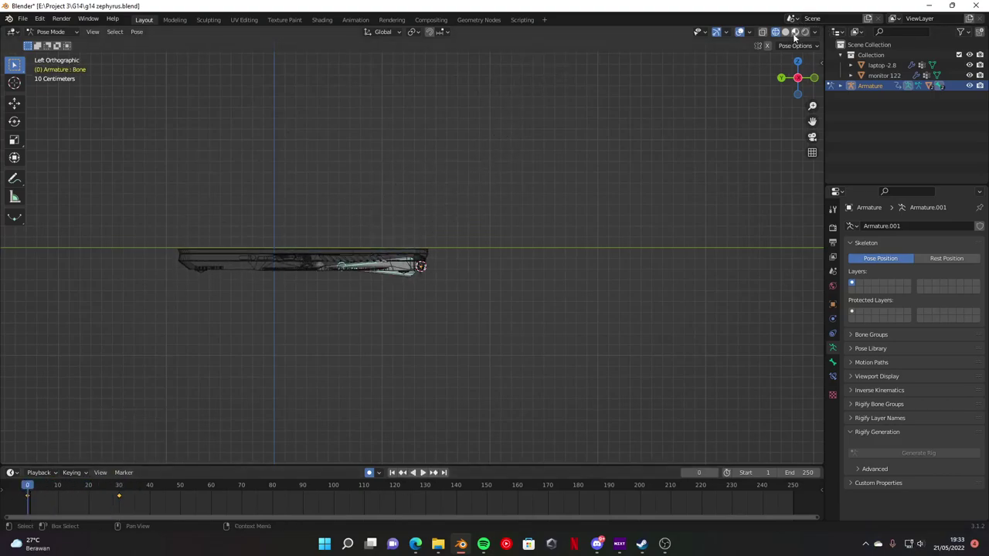
# Step: Switch the armature back to Object Mode
pyautogui.moveTo(442, 214); pyautogui.dragTo(178, 234, button='middle')
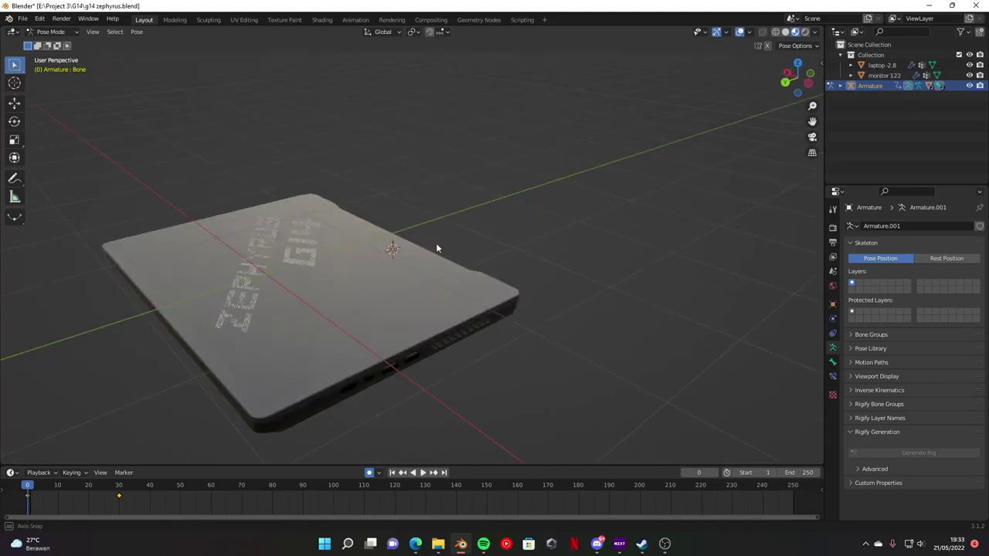
pyautogui.click(71, 33)
pyautogui.click(54, 40)
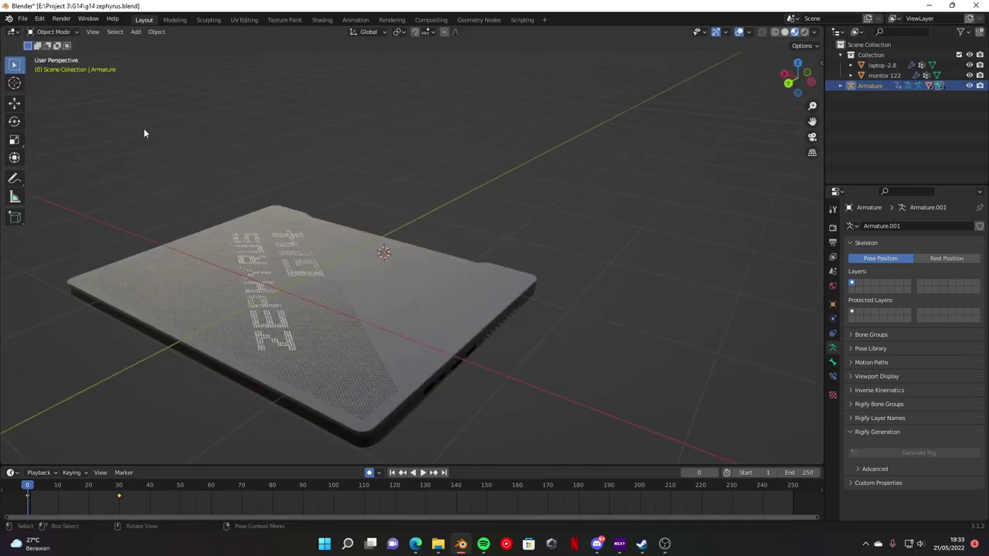
# Step: Play and scrub the timeline to watch the lid swing open from frame 0
pyautogui.click(423, 472)
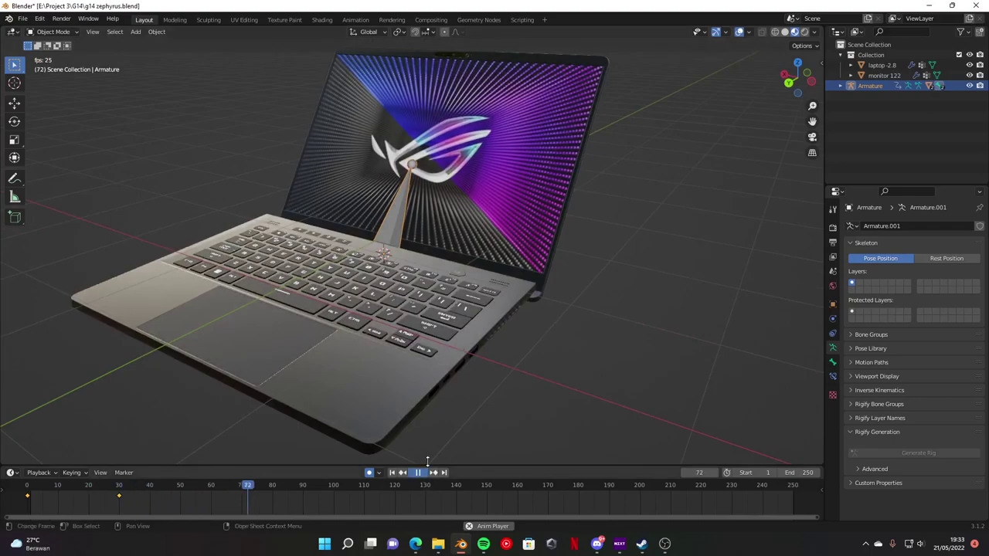
pyautogui.moveTo(427, 456)
pyautogui.mouseDown(button='middle')
pyautogui.moveTo(413, 346)
pyautogui.moveTo(385, 342)
pyautogui.mouseUp(button='middle')
pyautogui.click(116, 487)
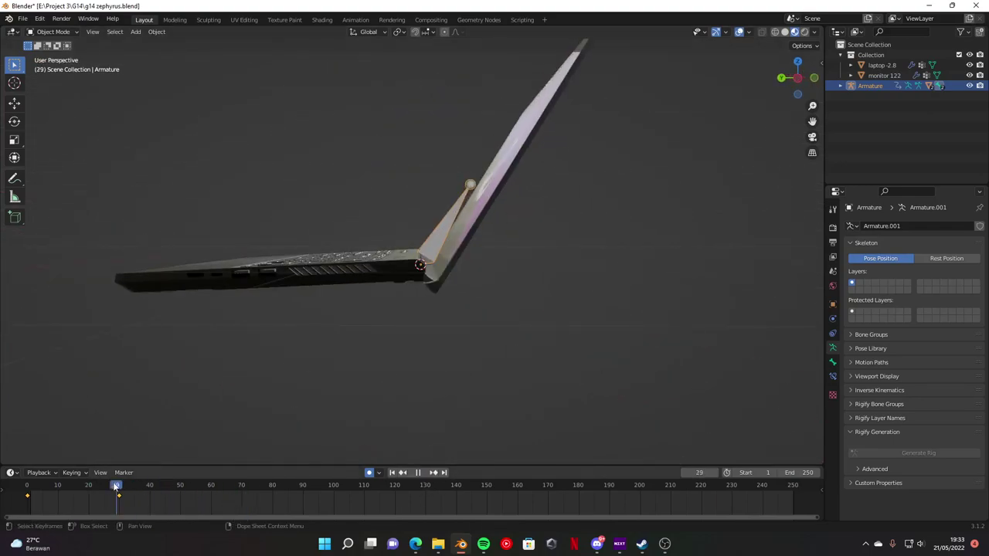
pyautogui.moveTo(116, 486); pyautogui.dragTo(27, 486)
pyautogui.press('space')
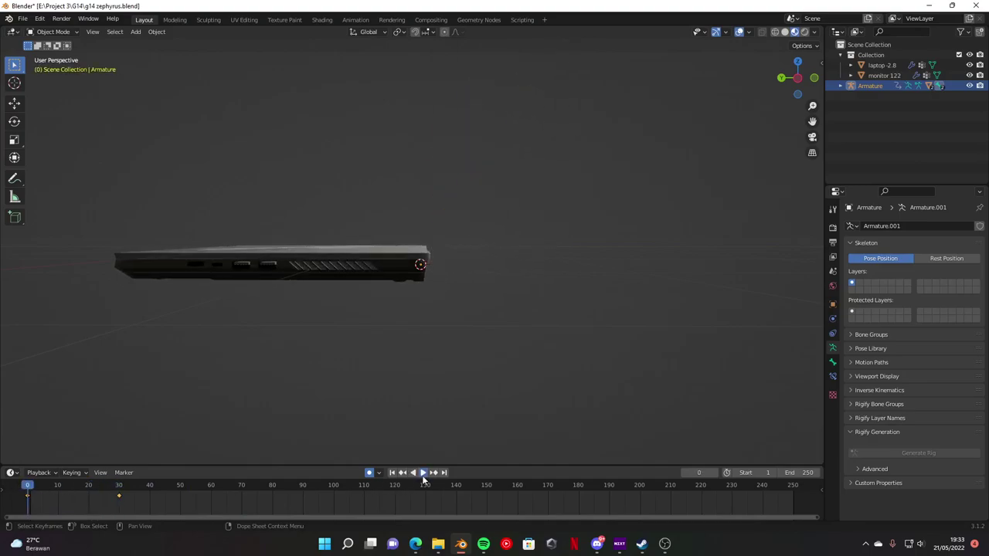
pyautogui.click(423, 472)
pyautogui.moveTo(407, 267); pyautogui.dragTo(530, 321, button='middle')
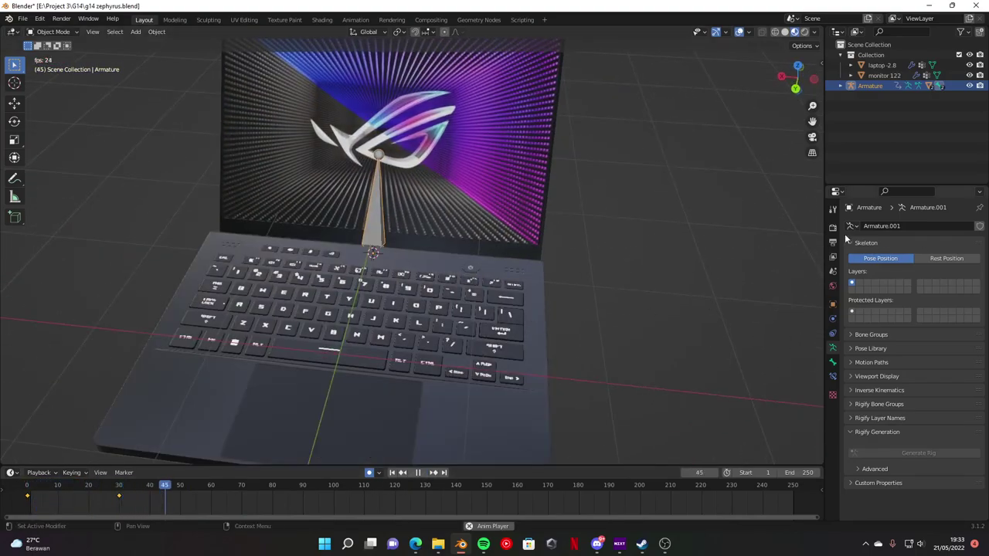
# Step: Bring up the Output Properties and look at the Frame Rate choices
pyautogui.click(832, 227)
pyautogui.click(833, 257)
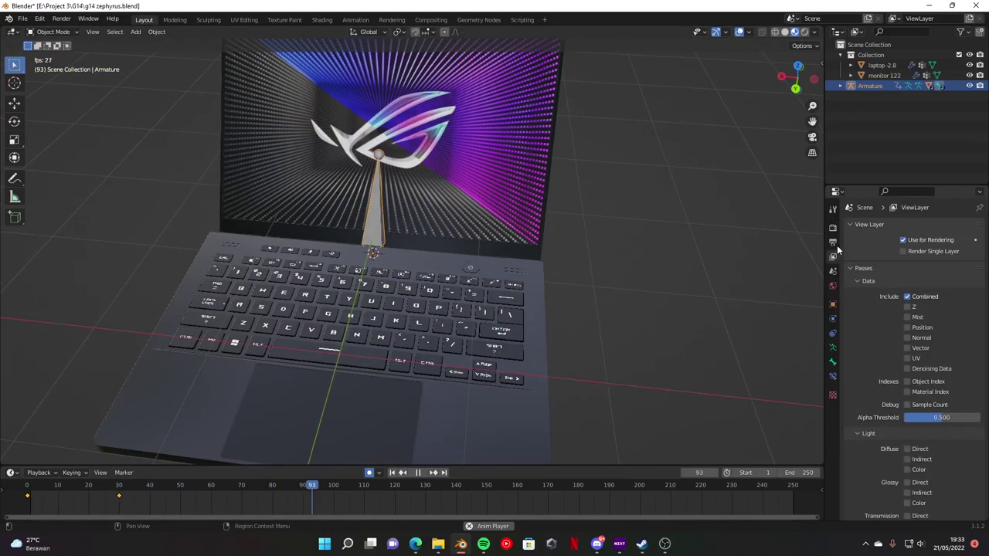
pyautogui.click(833, 243)
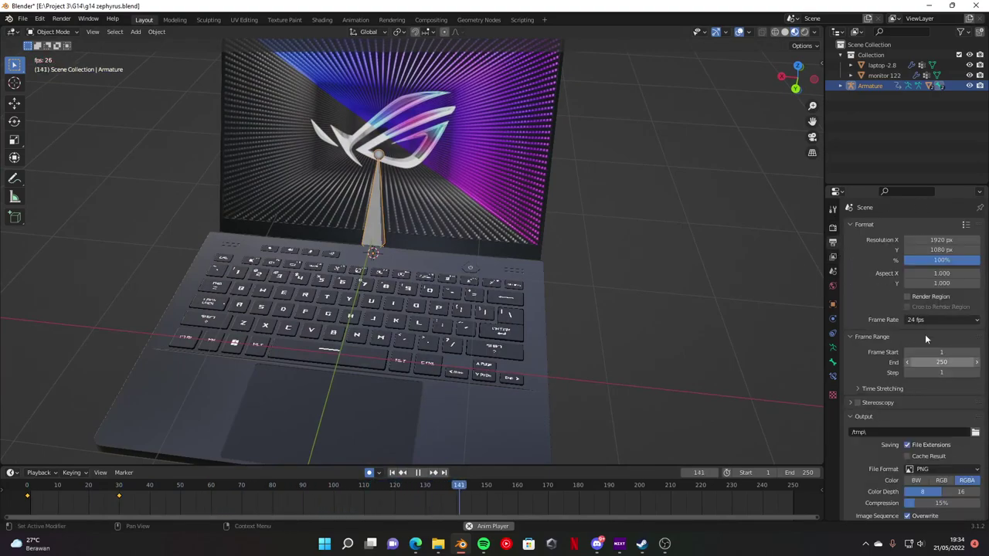
pyautogui.click(926, 320)
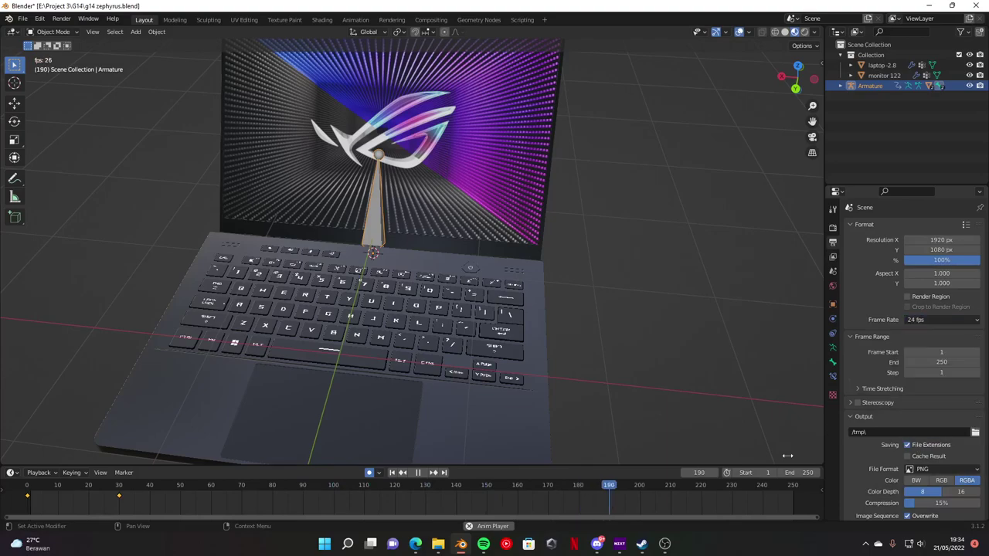
pyautogui.press('space')
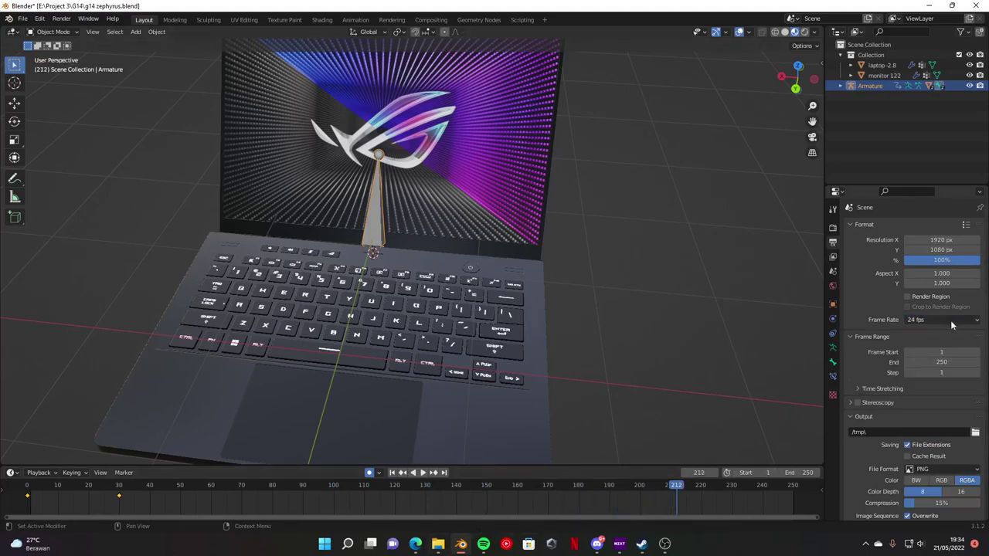
# Step: Set the frame rate to 240 fps and replay the lid animation from the start
pyautogui.click(927, 320)
pyautogui.click(927, 426)
pyautogui.press('space')
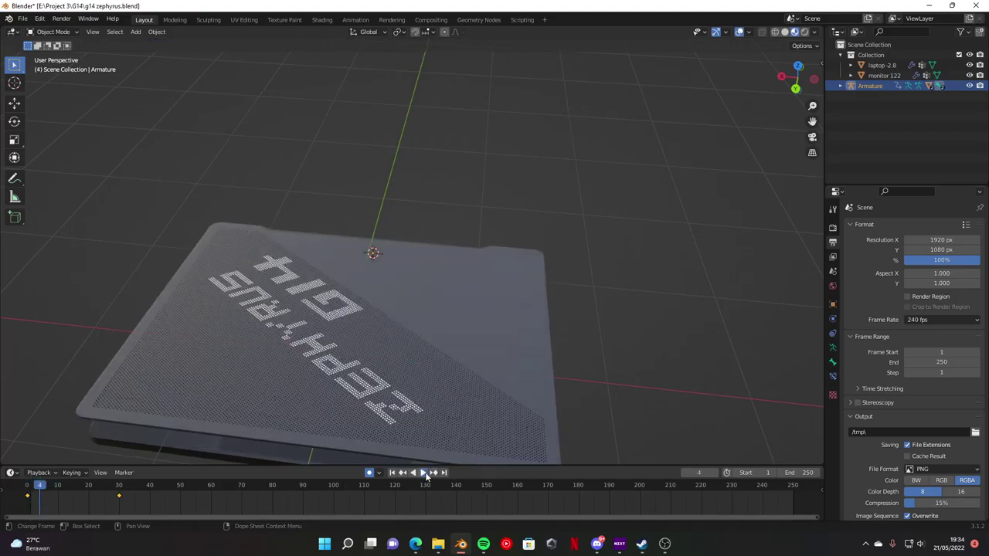
pyautogui.click(423, 472)
pyautogui.hotkey('shift', 'Left')
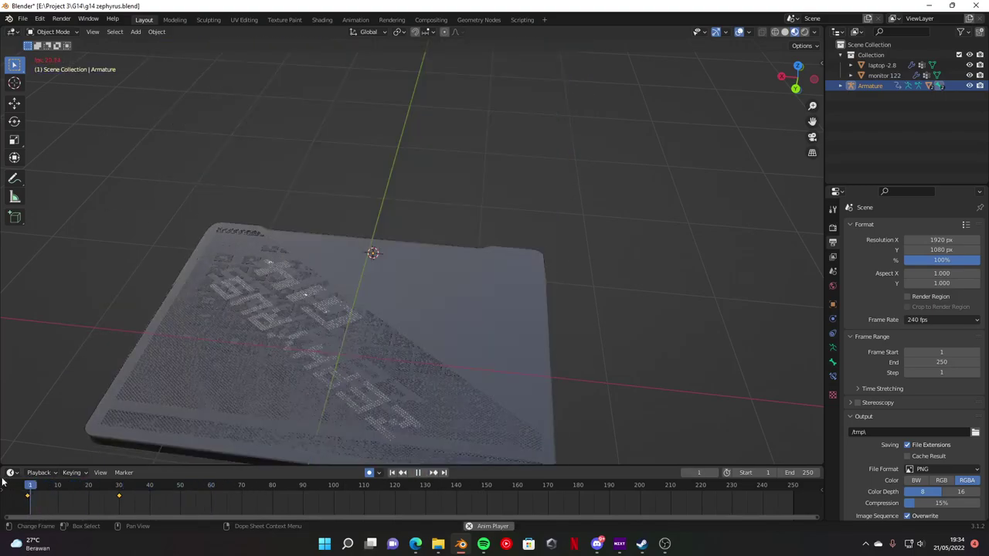
# Step: Change the frame rate to 25 fps, then 60 fps, replaying the animation
pyautogui.click(952, 320)
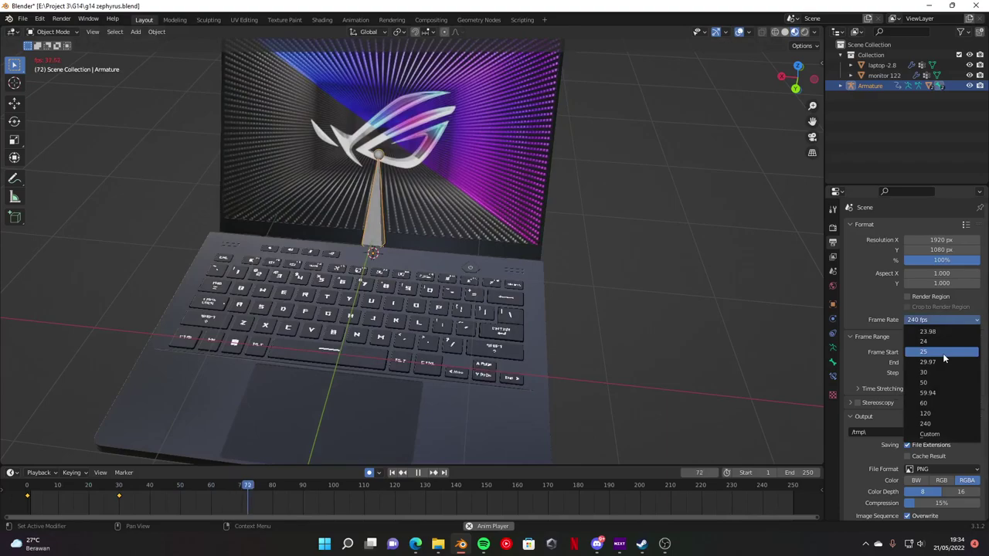
pyautogui.click(942, 353)
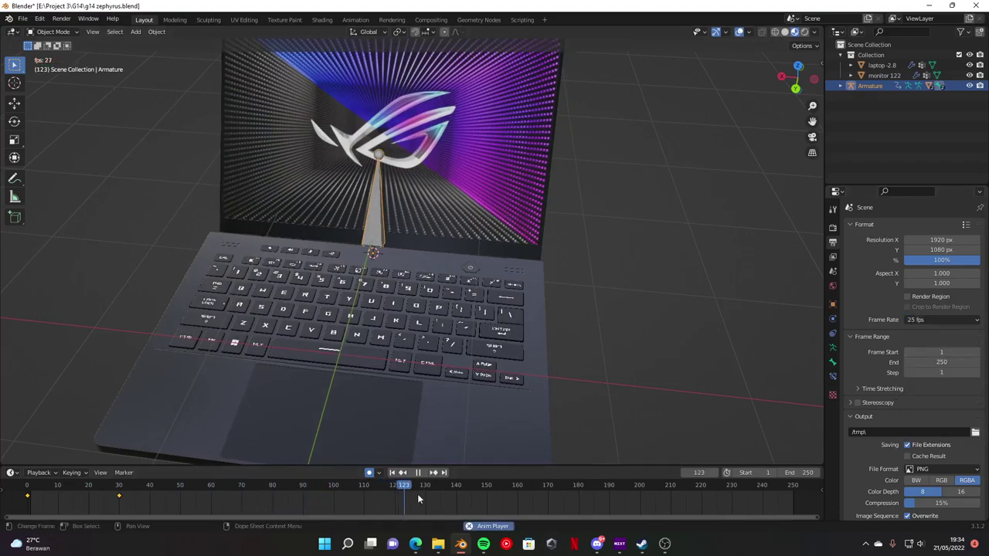
pyautogui.press('Escape')
pyautogui.click(933, 320)
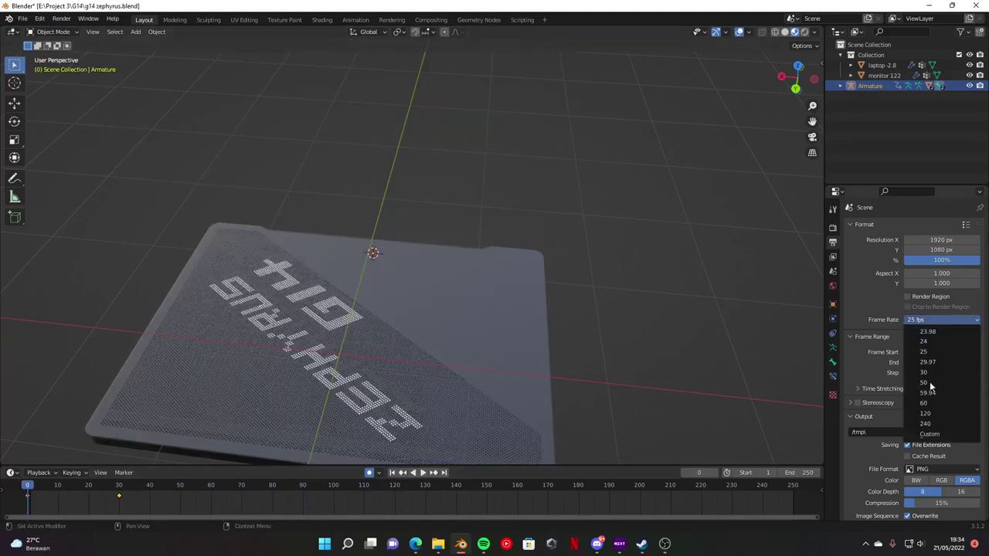
pyautogui.click(941, 403)
pyautogui.click(423, 472)
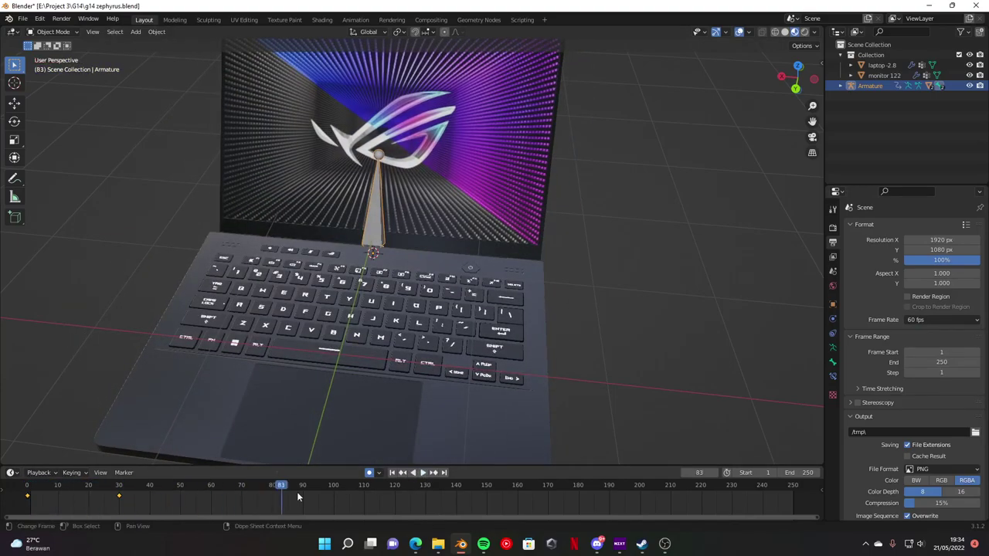
pyautogui.press('Escape')
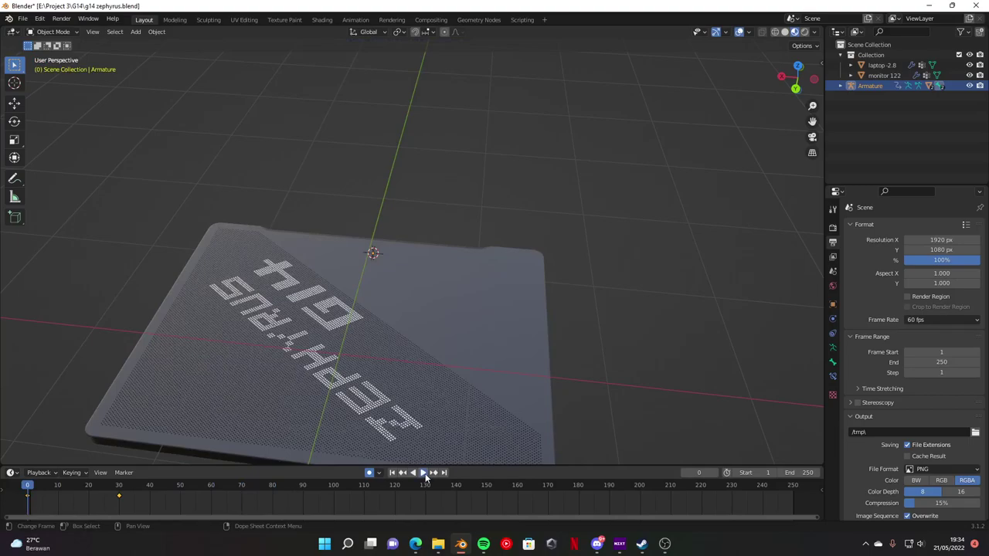
pyautogui.click(424, 474)
# Step: Set the frame rate to 120 fps and stop playback with the lid open, viewed from the side
pyautogui.click(930, 319)
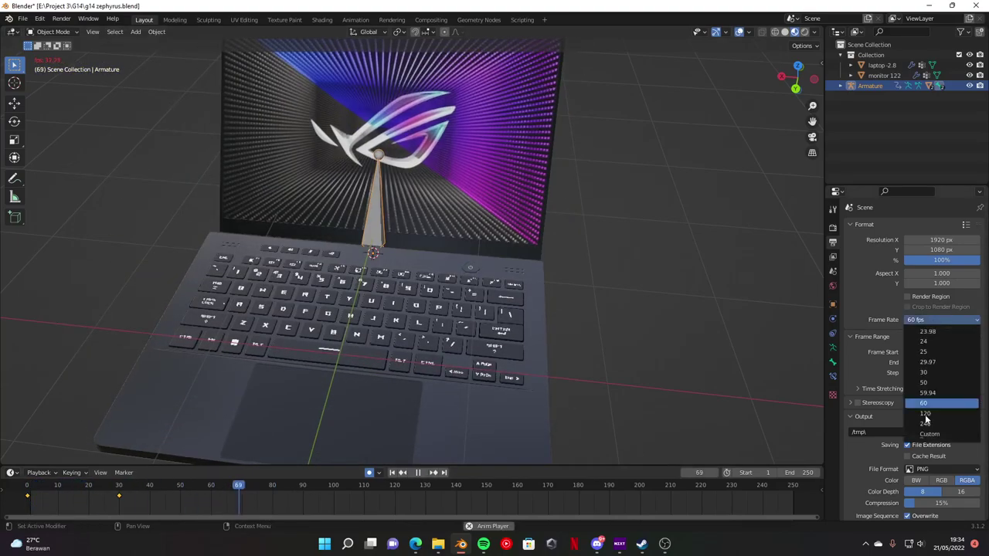
pyautogui.click(926, 413)
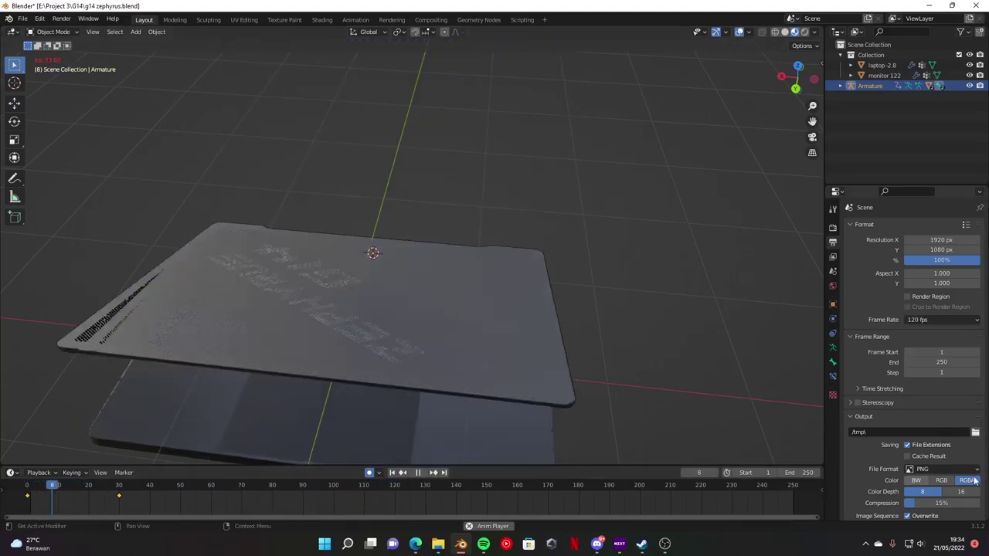
pyautogui.click(422, 473)
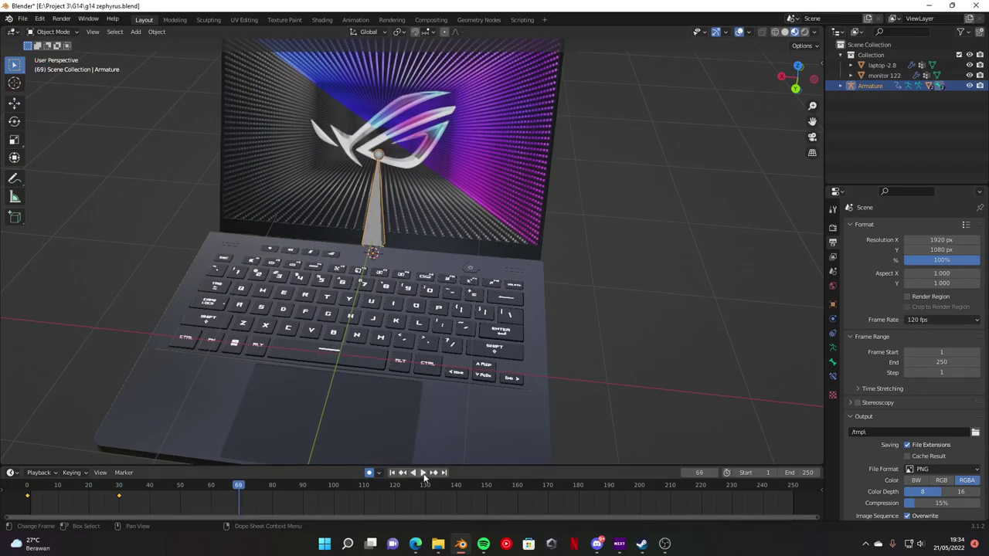
pyautogui.moveTo(575, 264); pyautogui.dragTo(476, 244, button='middle')
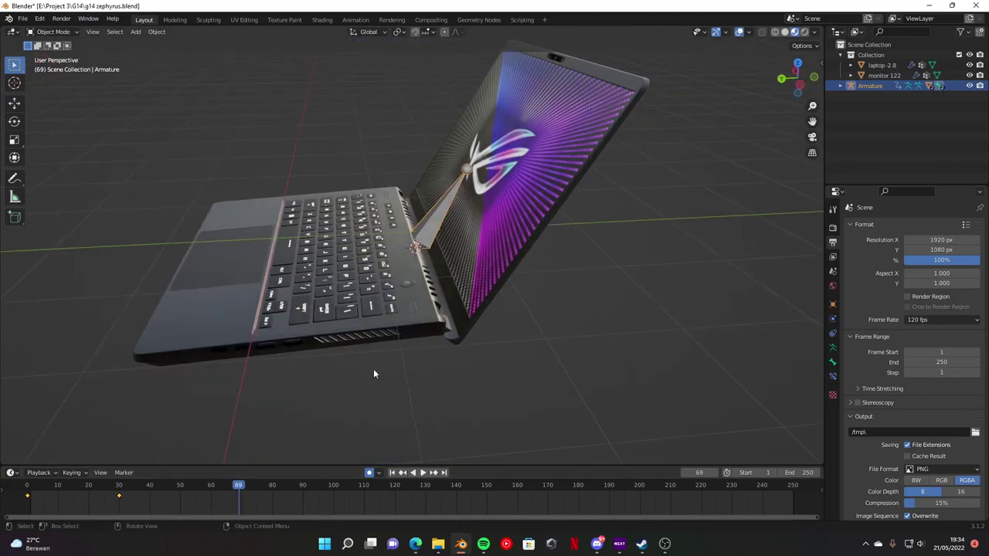